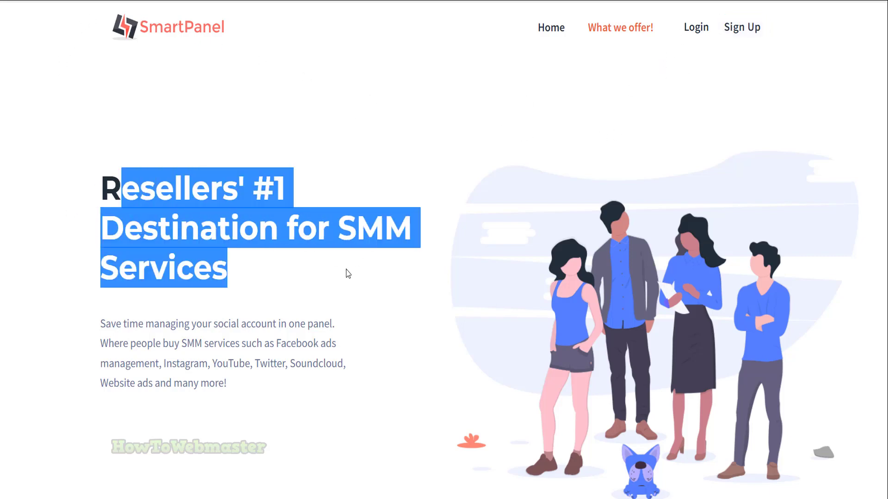
pyautogui.scroll(-2, 321, 269)
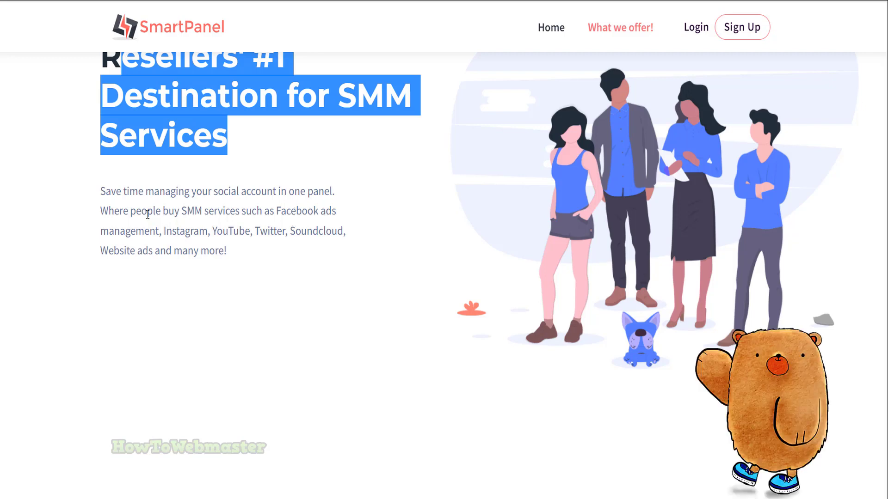
# Step: Upload Installation.zip into the public_html folder through File Manager
pyautogui.moveTo(131, 208); pyautogui.dragTo(326, 247)
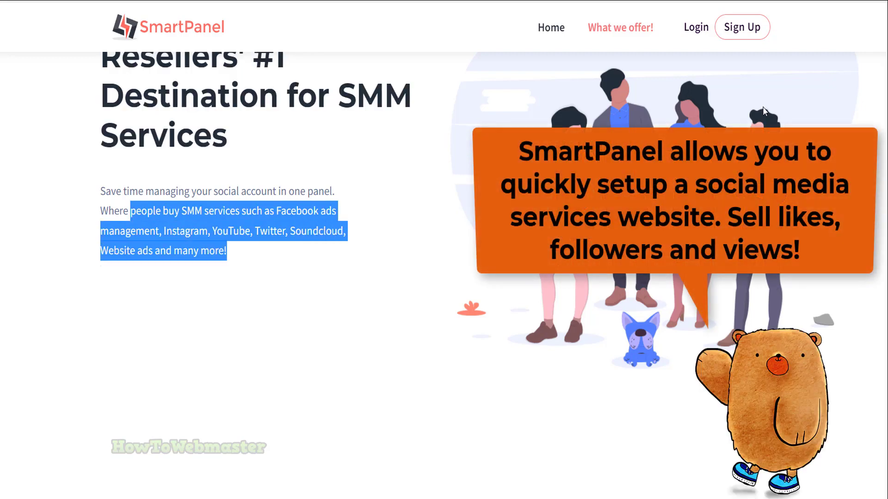
pyautogui.scroll(2, 764, 109)
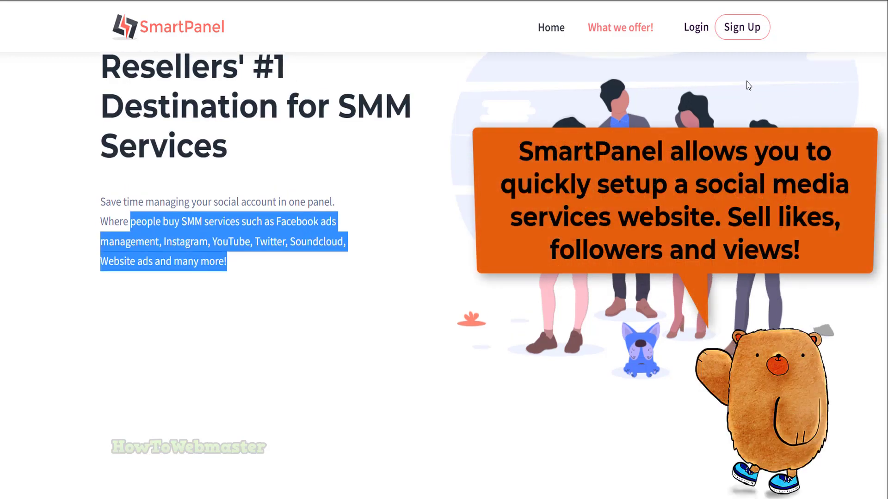
pyautogui.click(620, 27)
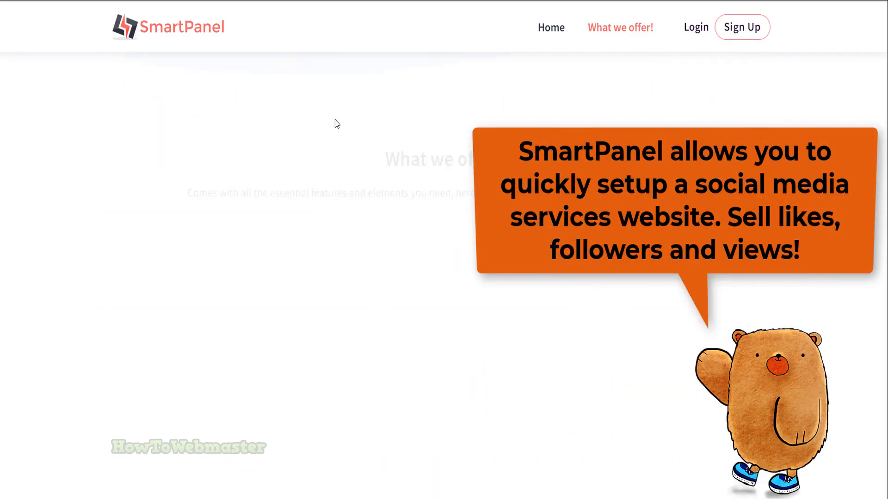
pyautogui.scroll(5, 178, 143)
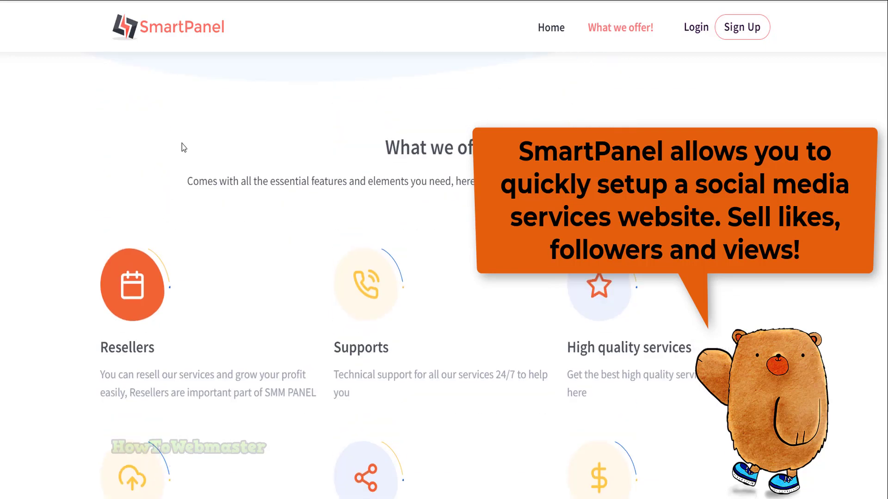
pyautogui.scroll(5, 188, 144)
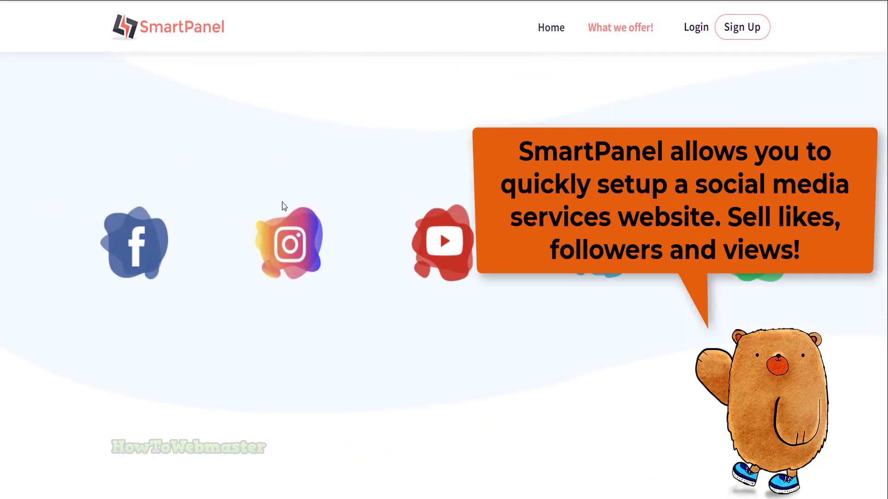
pyautogui.scroll(-5, 296, 181)
pyautogui.scroll(-3, 296, 181)
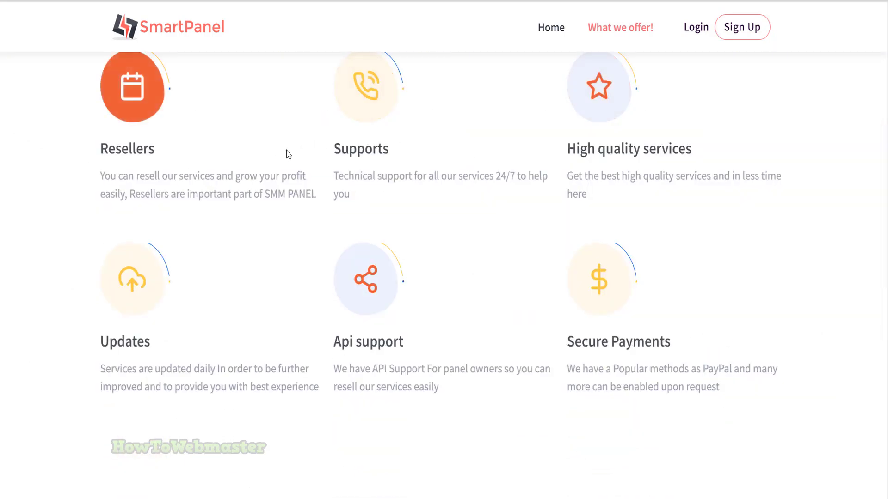
pyautogui.scroll(-3, 565, 213)
pyautogui.scroll(-5, 565, 214)
pyautogui.scroll(-2, 565, 214)
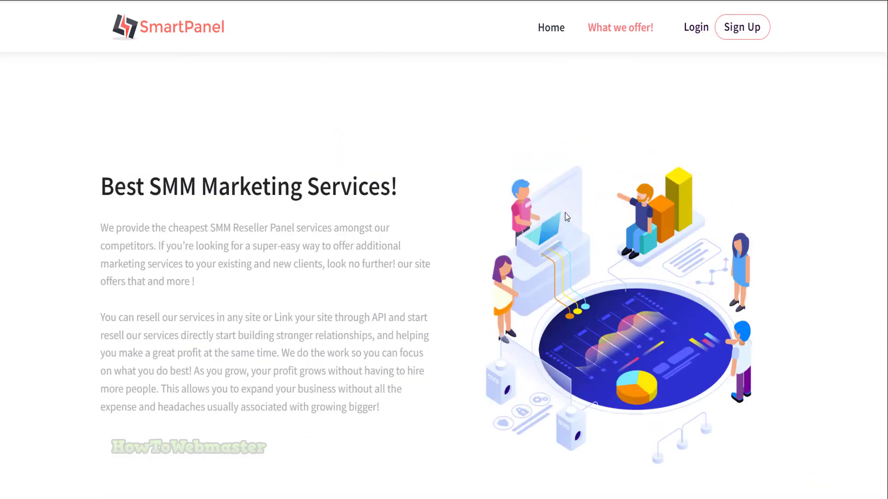
pyautogui.scroll(3, 564, 216)
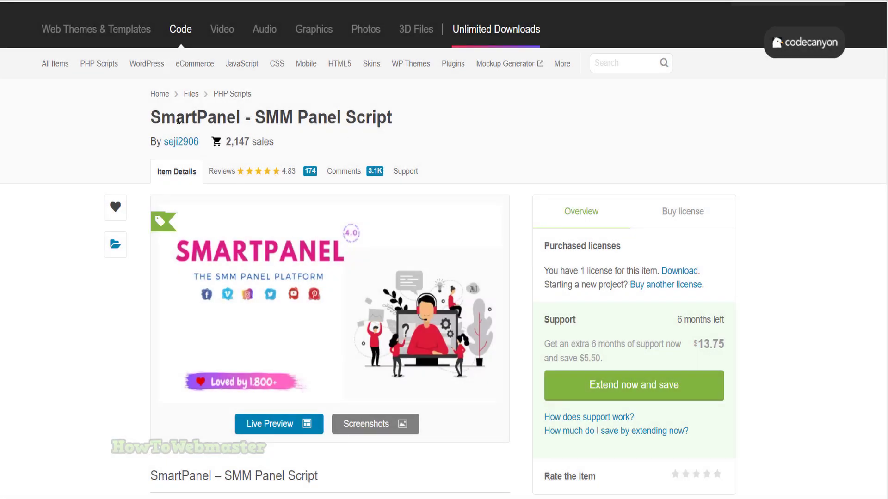
pyautogui.moveTo(174, 119); pyautogui.dragTo(425, 132)
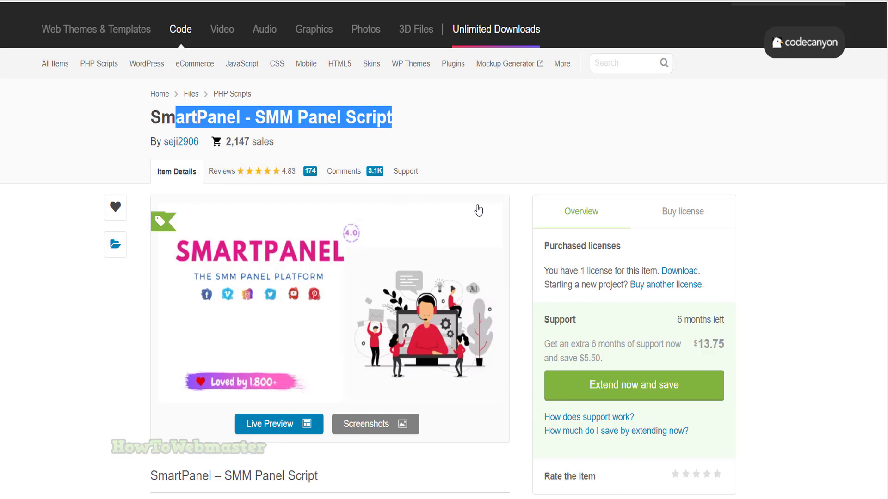
pyautogui.scroll(-2, 437, 304)
pyautogui.scroll(-2, 437, 304)
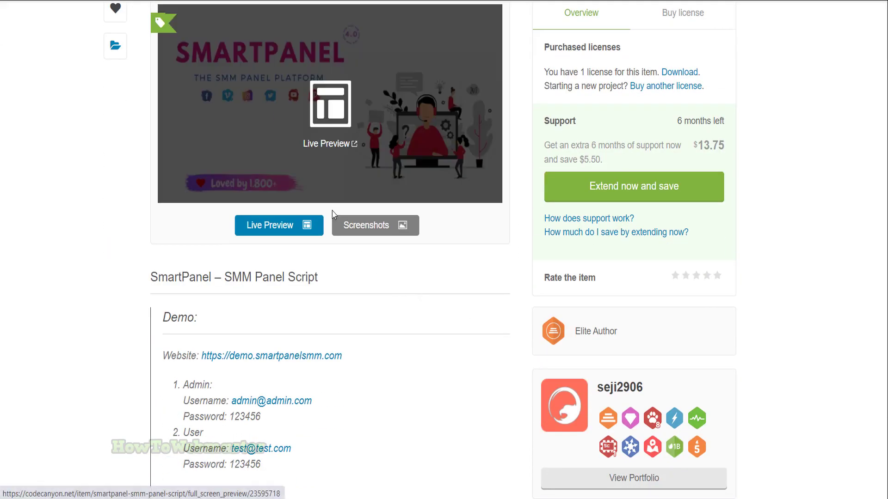
pyautogui.scroll(-6, 326, 219)
pyautogui.scroll(-3, 324, 219)
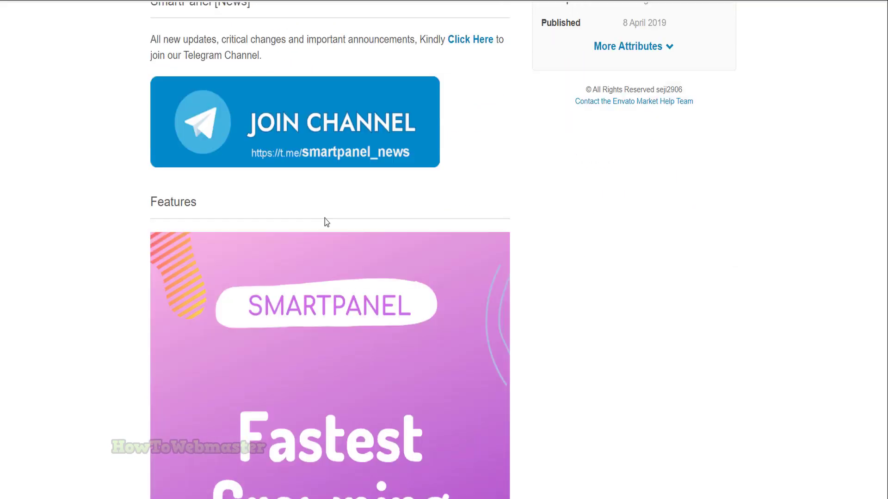
pyautogui.scroll(-6, 325, 219)
pyautogui.scroll(-2, 324, 219)
pyautogui.scroll(-4, 324, 219)
pyautogui.scroll(-3, 324, 219)
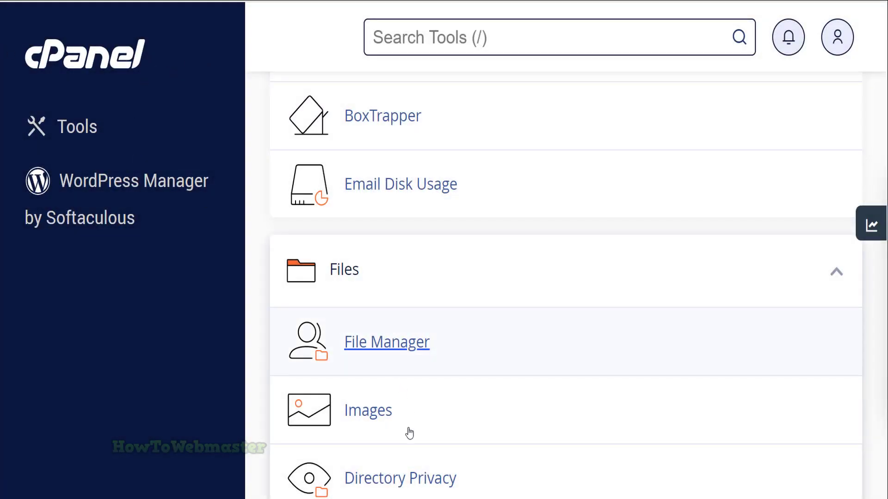
pyautogui.click(395, 346)
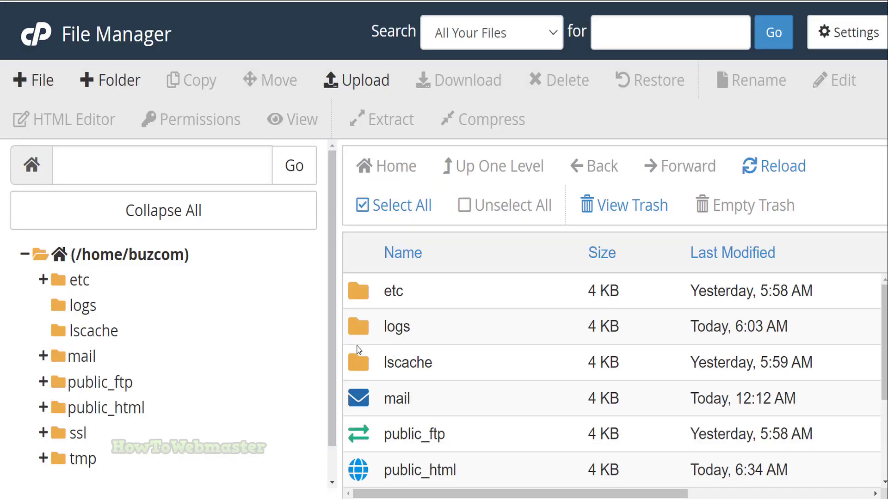
pyautogui.doubleClick(358, 471)
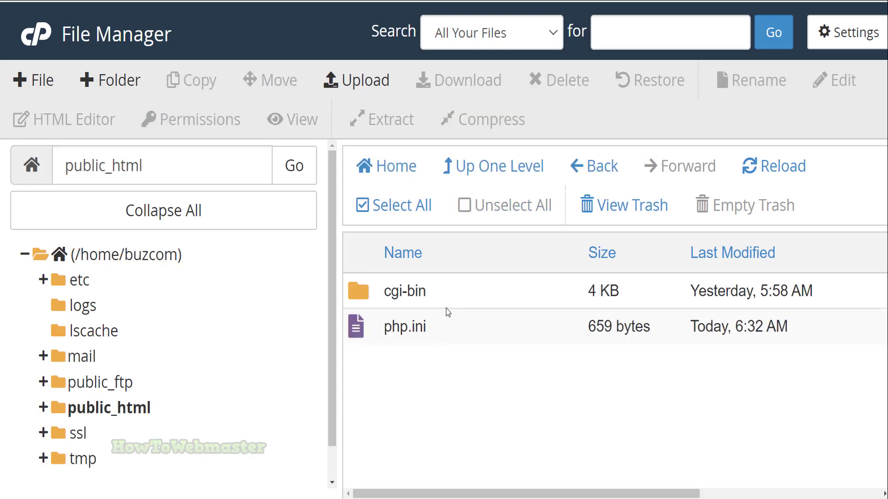
pyautogui.click(363, 80)
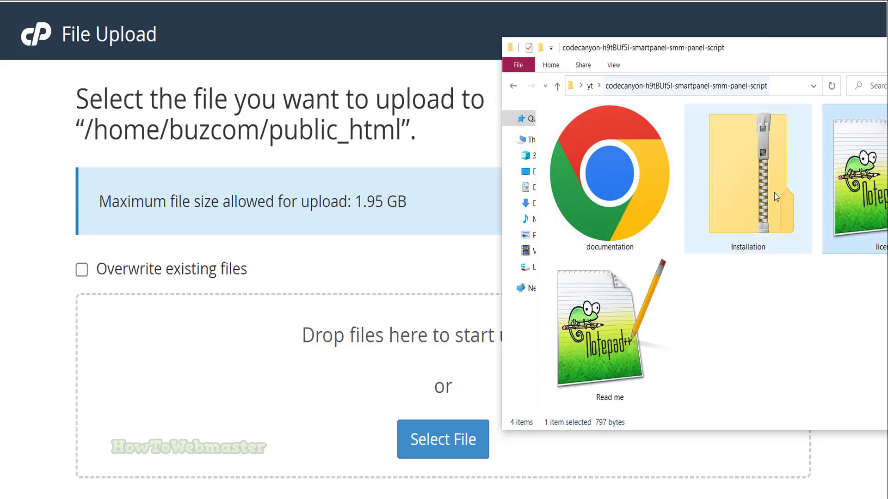
pyautogui.moveTo(716, 189)
pyautogui.mouseDown()
pyautogui.moveTo(405, 401)
pyautogui.moveTo(378, 405)
pyautogui.mouseUp()
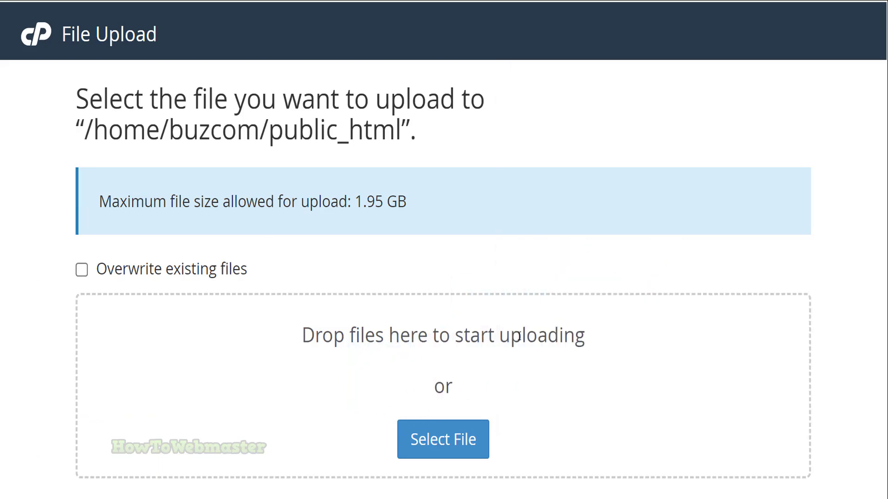
pyautogui.scroll(-3, 624, 208)
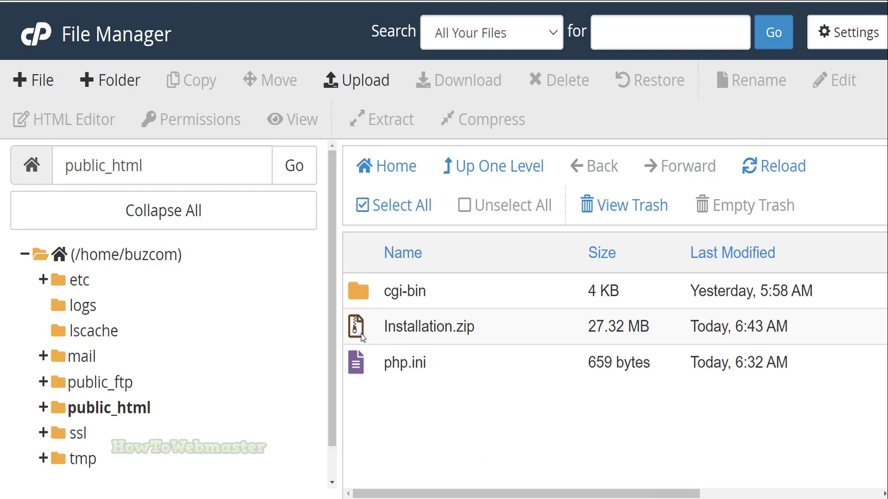
# Step: Extract Installation.zip in public_html to create the app, assets, install, public and themes folders
pyautogui.click(361, 334)
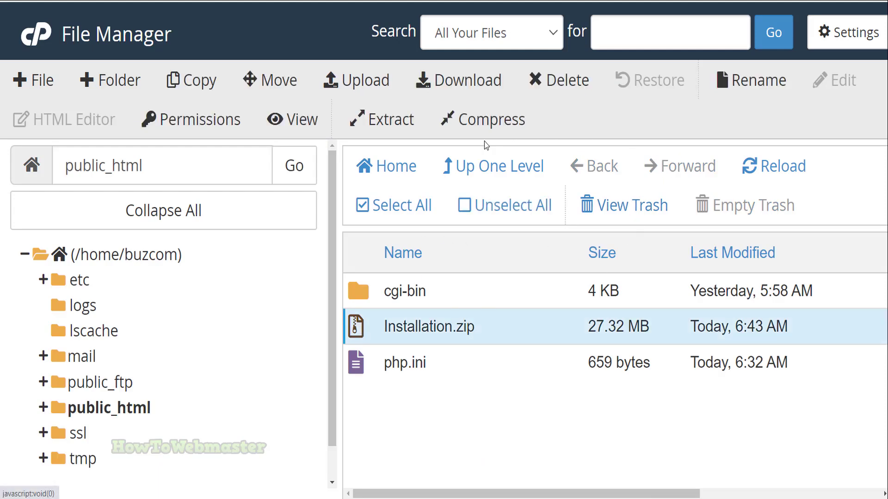
pyautogui.click(388, 122)
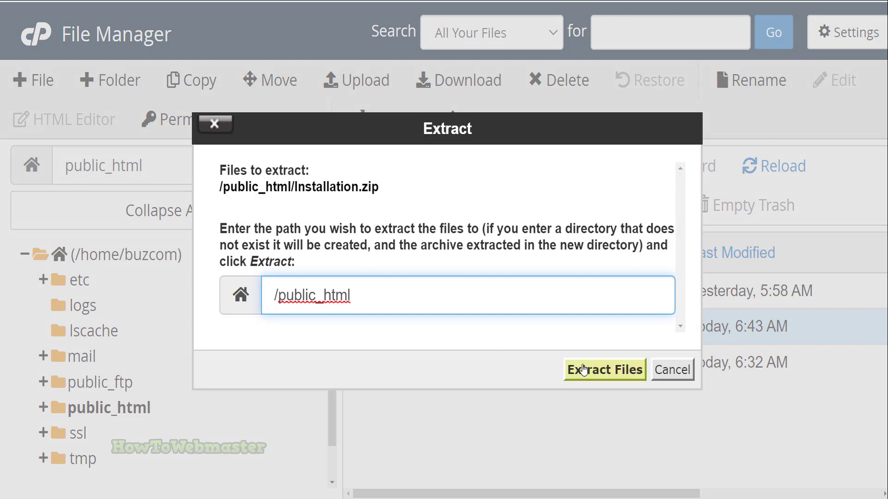
pyautogui.click(604, 370)
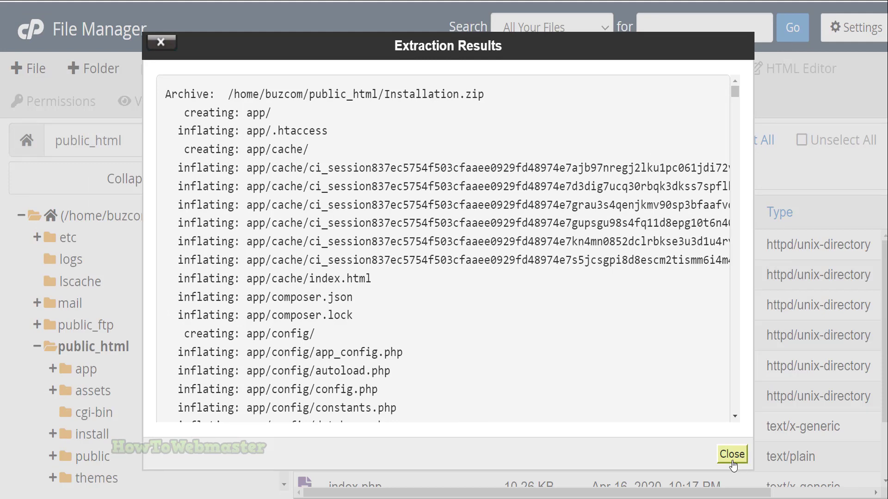
pyautogui.click(732, 454)
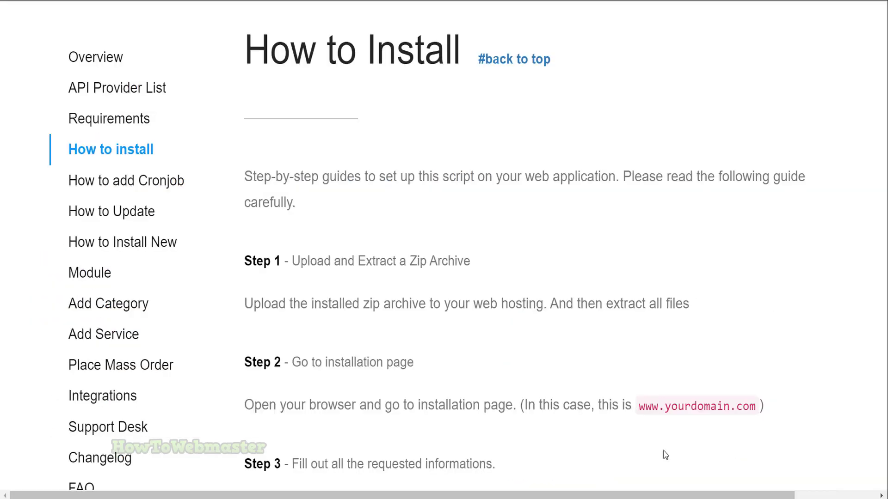
pyautogui.scroll(-2, 353, 249)
pyautogui.scroll(2, 352, 249)
pyautogui.scroll(-1, 273, 309)
pyautogui.moveTo(291, 297); pyautogui.dragTo(424, 303)
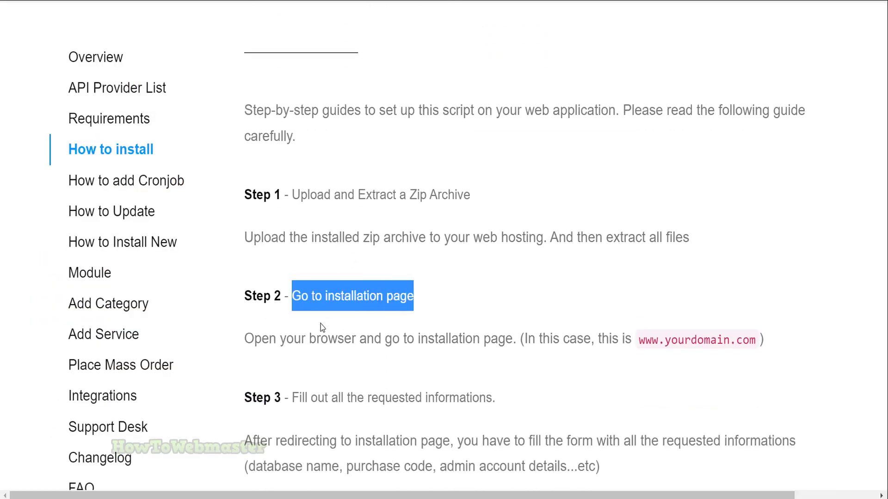
# Step: Pass the SmartPanel installer's requirement checks to reach the database connection form
pyautogui.moveTo(268, 339); pyautogui.dragTo(768, 345)
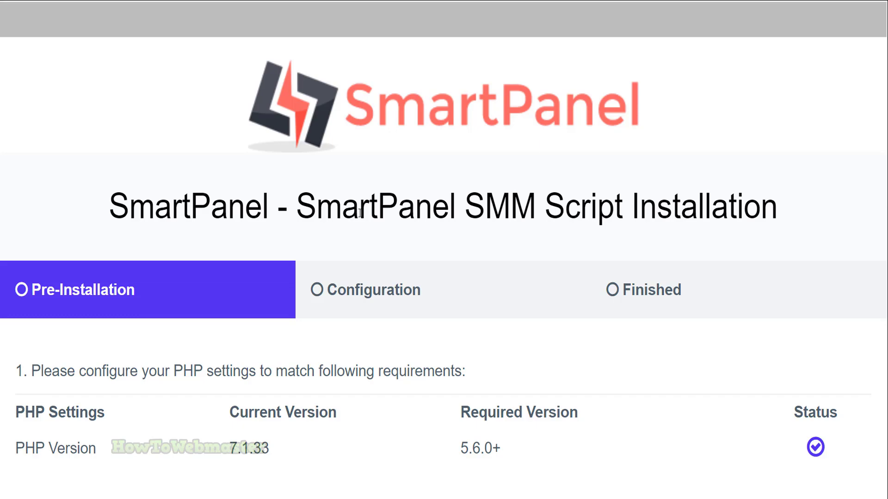
pyautogui.scroll(-4, 361, 212)
pyautogui.scroll(-4, 360, 213)
pyautogui.scroll(-2, 776, 128)
pyautogui.scroll(-2, 776, 128)
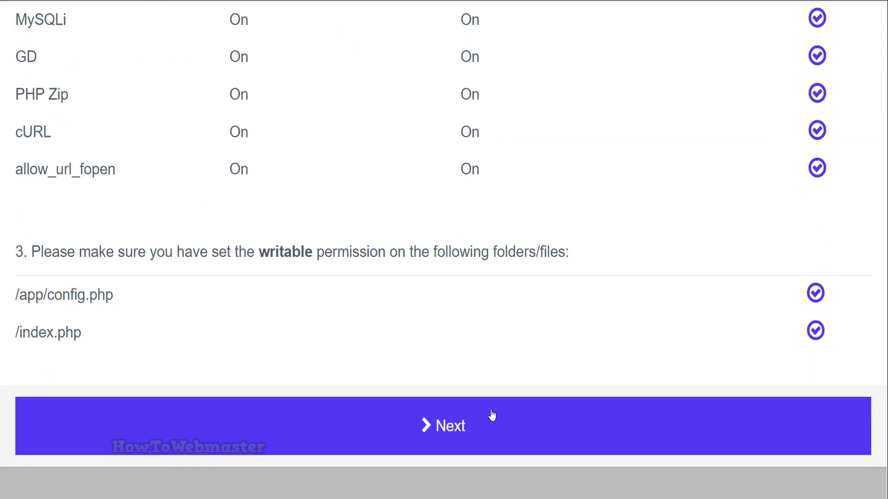
pyautogui.click(442, 420)
pyautogui.scroll(-1, 513, 273)
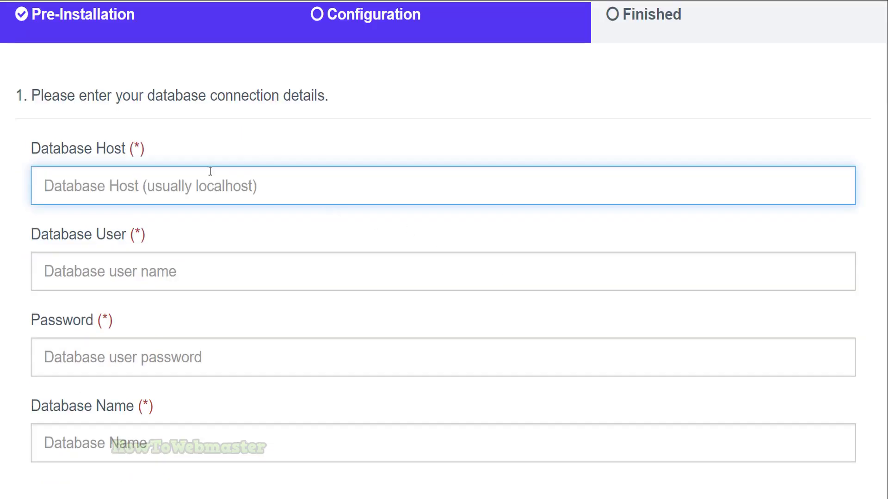
pyautogui.moveTo(51, 94); pyautogui.dragTo(326, 97)
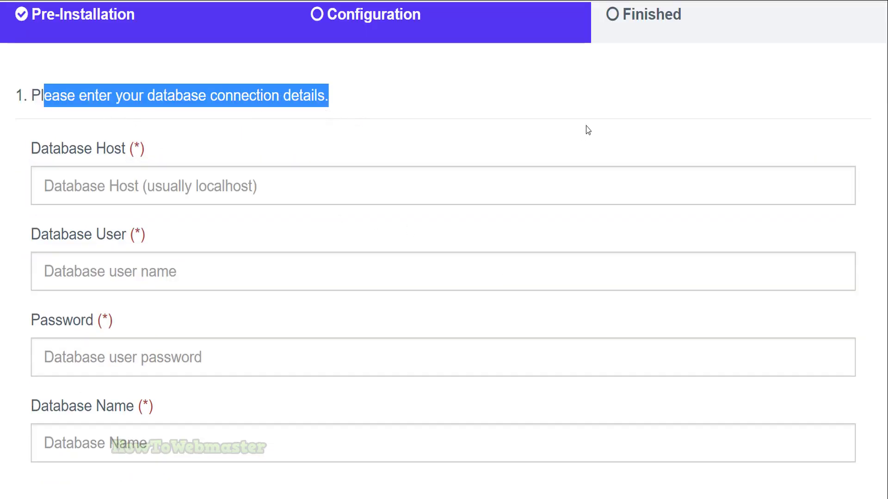
pyautogui.hotkey('ctrl', 'Tab')
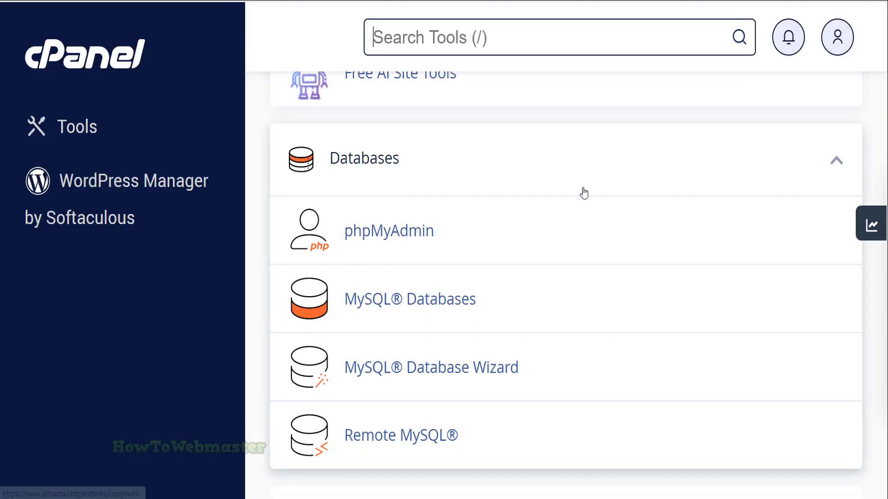
pyautogui.scroll(-1, 584, 179)
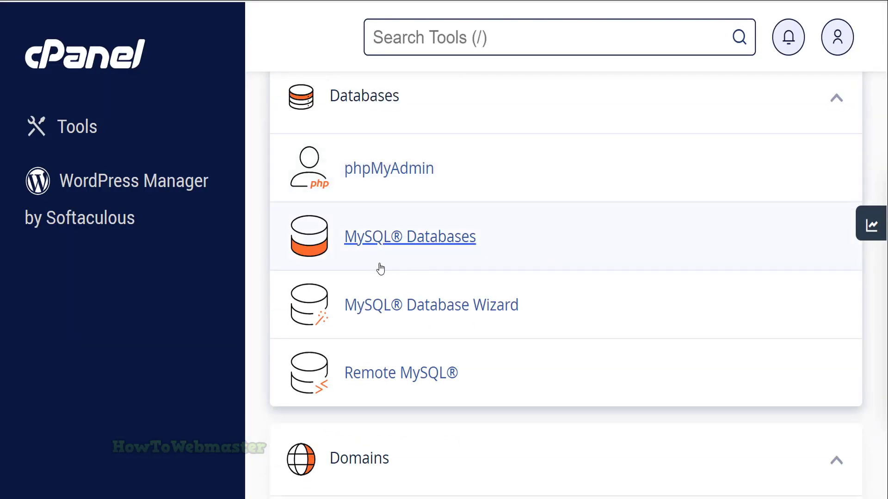
# Step: Create a database and user in the MySQL Database Wizard, granting ALL PRIVILEGES
pyautogui.click(470, 311)
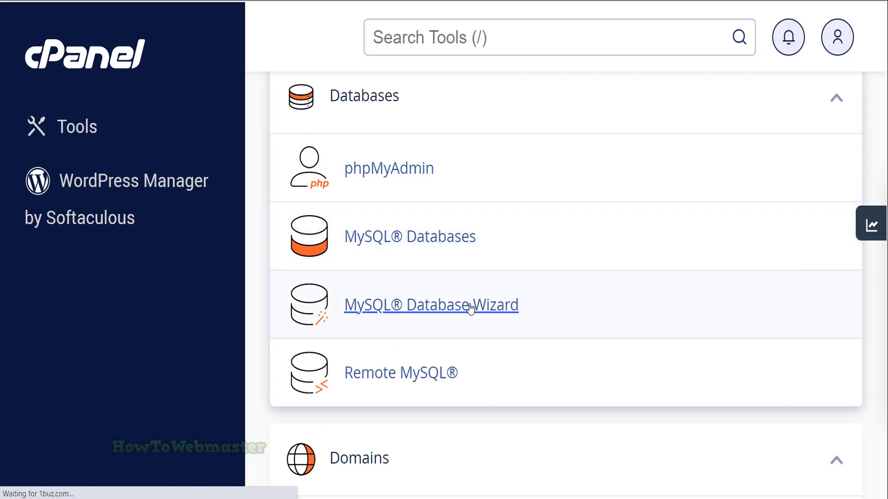
pyautogui.scroll(-3, 551, 257)
pyautogui.scroll(1, 551, 257)
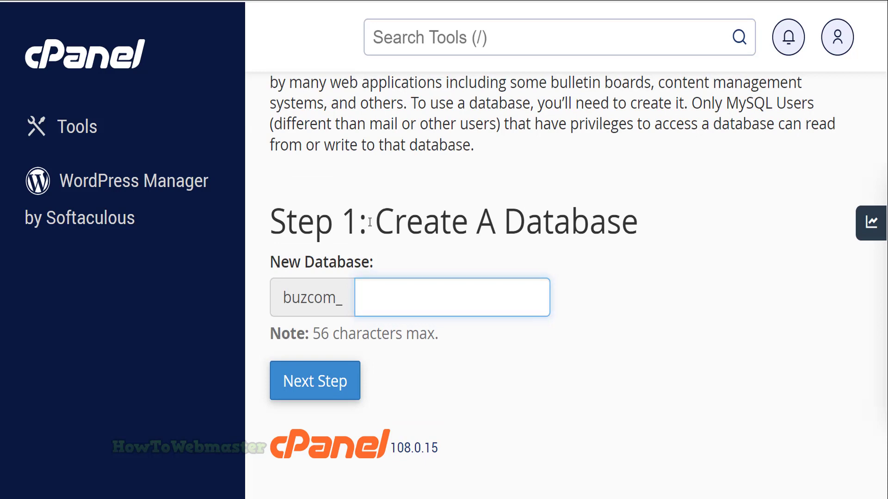
pyautogui.moveTo(299, 221); pyautogui.dragTo(625, 226)
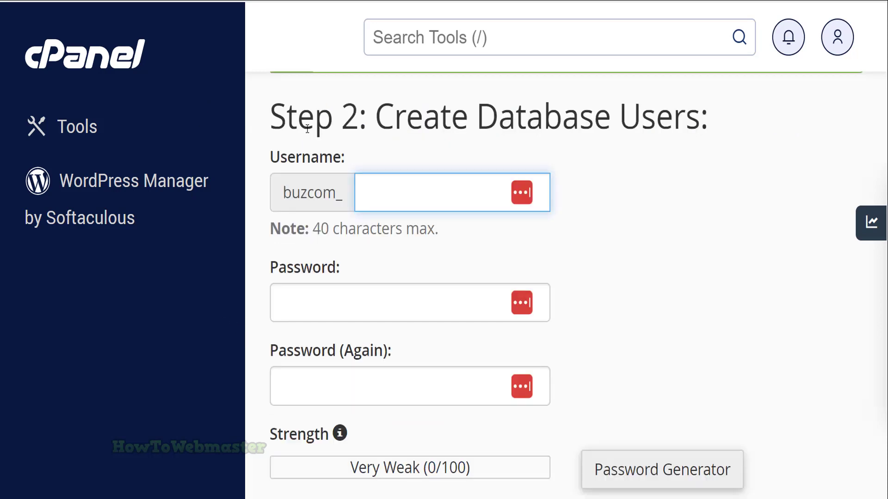
pyautogui.moveTo(316, 125); pyautogui.dragTo(696, 128)
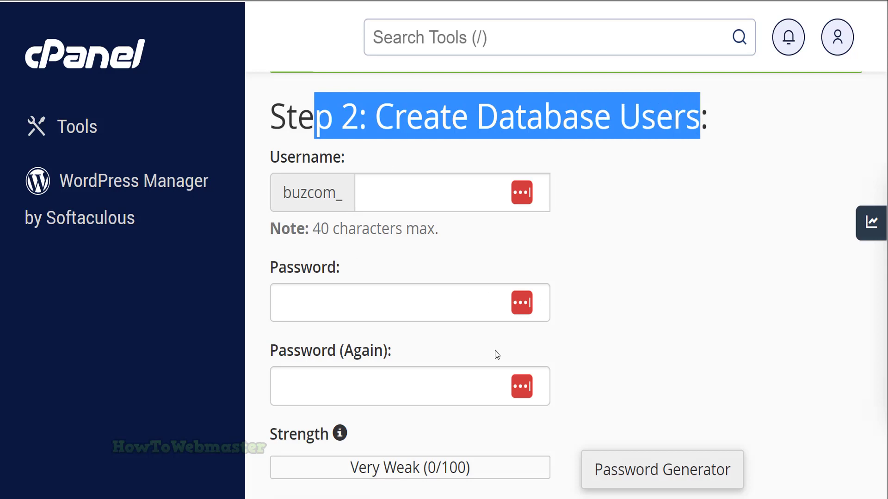
pyautogui.scroll(-2, 589, 263)
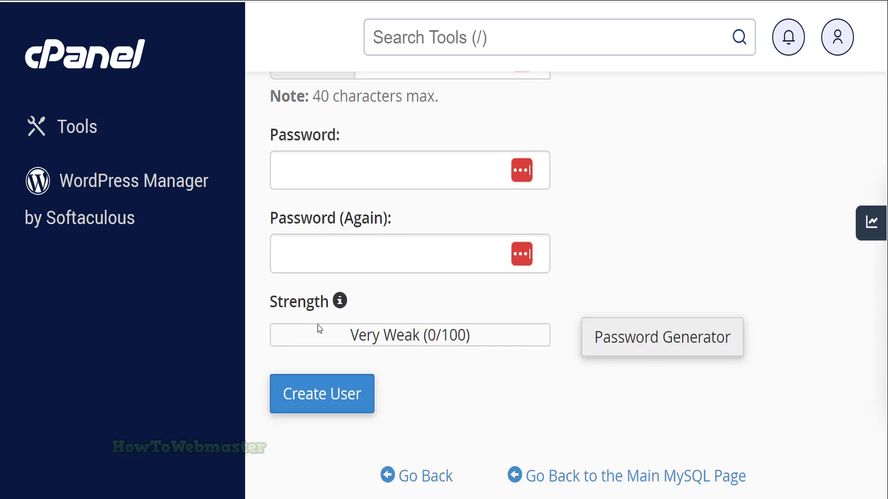
pyautogui.scroll(2, 559, 264)
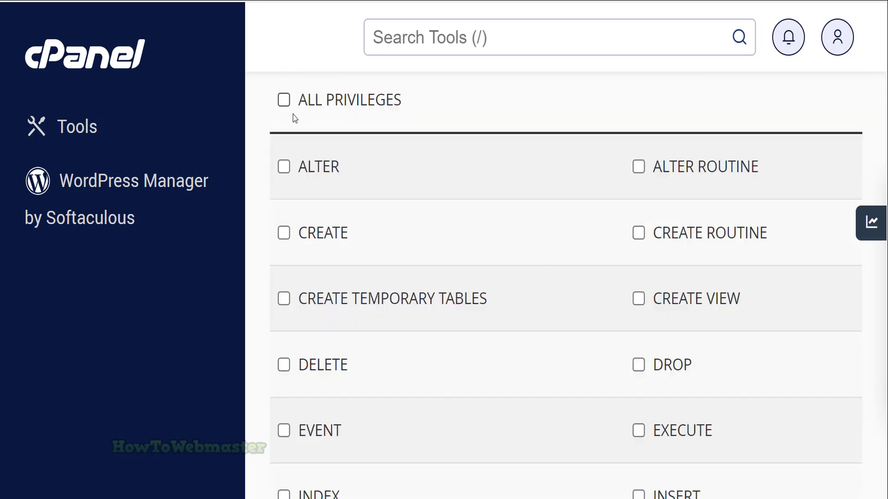
pyautogui.click(284, 100)
pyautogui.scroll(-3, 510, 191)
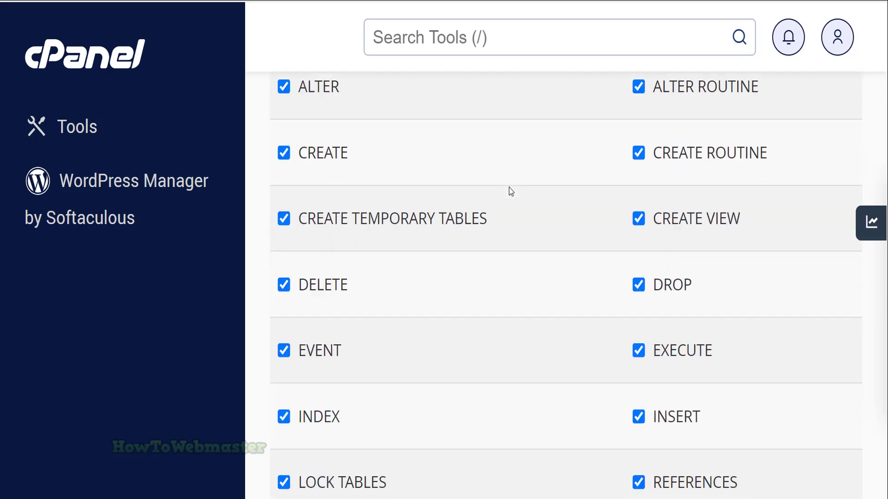
pyautogui.scroll(-3, 510, 190)
pyautogui.scroll(-2, 510, 191)
pyautogui.scroll(-1, 394, 403)
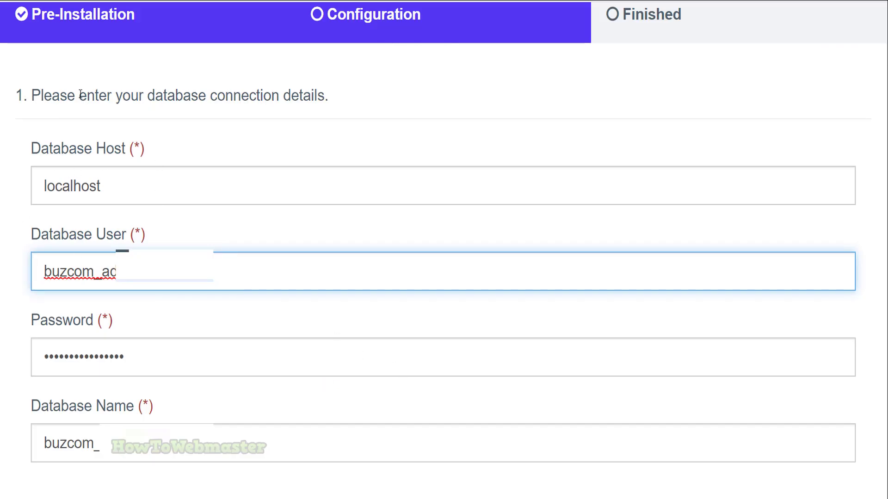
# Step: Enter the database, admin account and purchase code details, then finish the SmartPanel installation
pyautogui.click(133, 307)
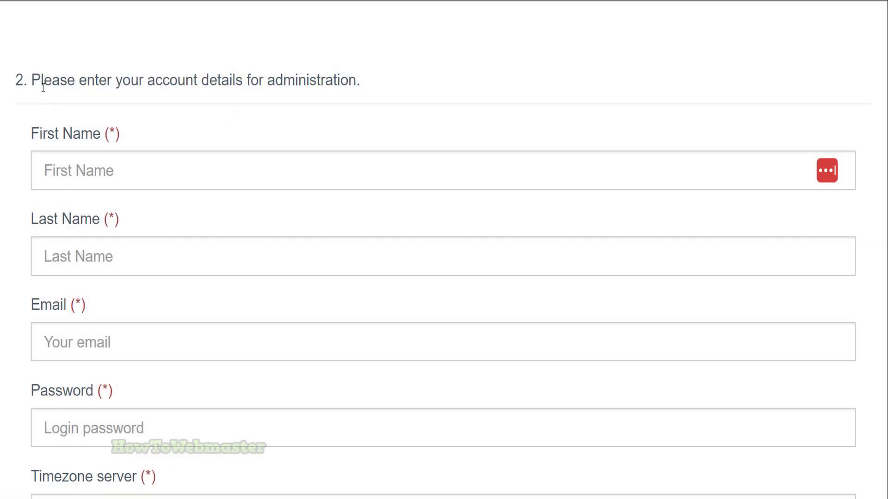
pyautogui.moveTo(42, 87); pyautogui.dragTo(292, 95)
pyautogui.scroll(-2, 301, 121)
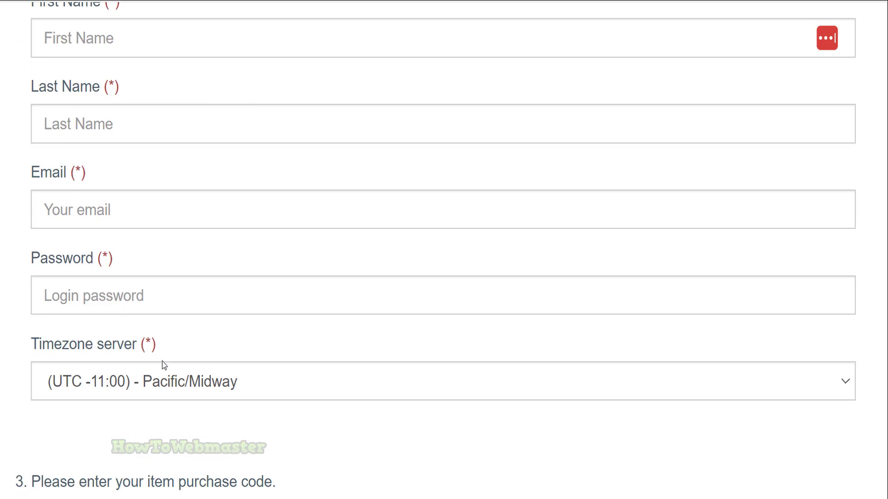
pyautogui.scroll(-3, 223, 386)
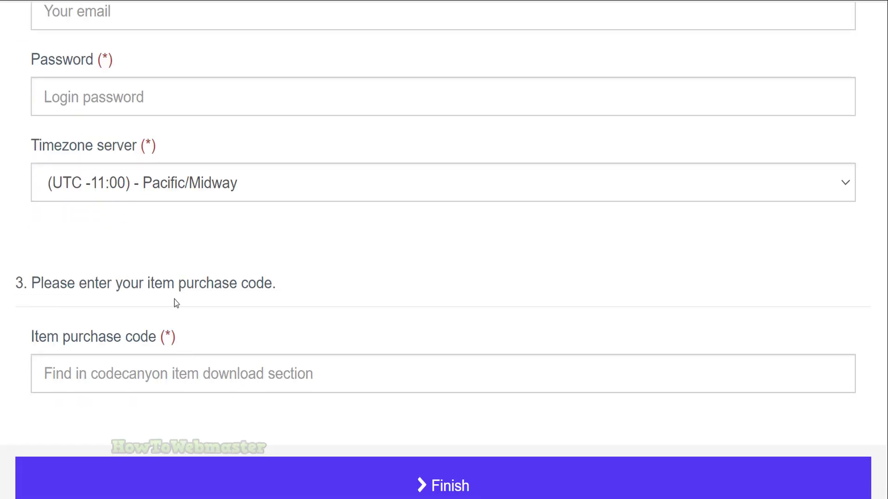
pyautogui.click(151, 374)
pyautogui.scroll(4, 509, 269)
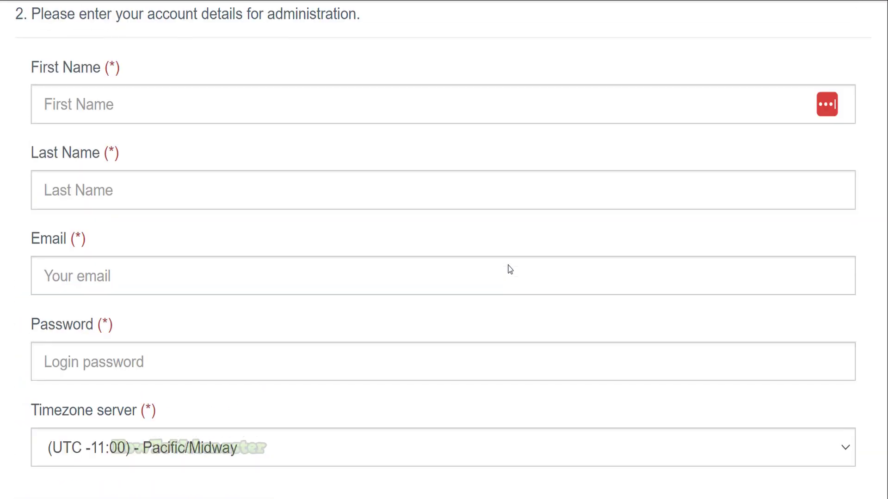
pyautogui.scroll(-5, 509, 269)
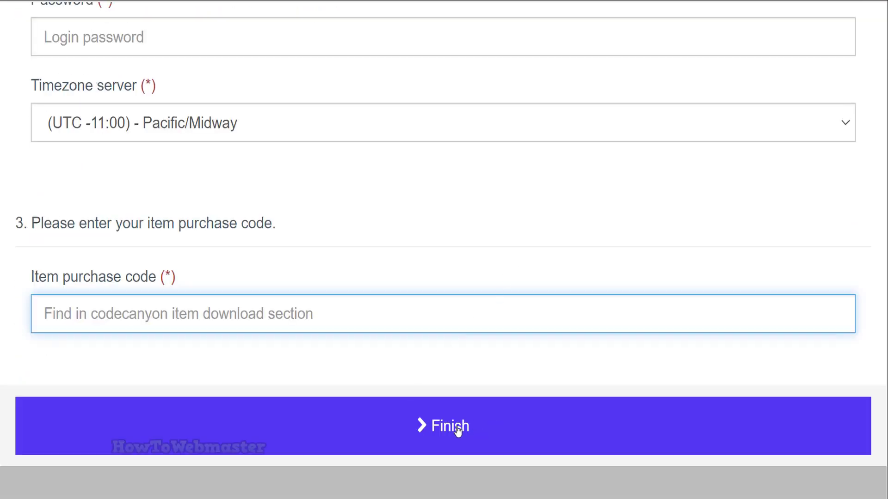
pyautogui.click(521, 410)
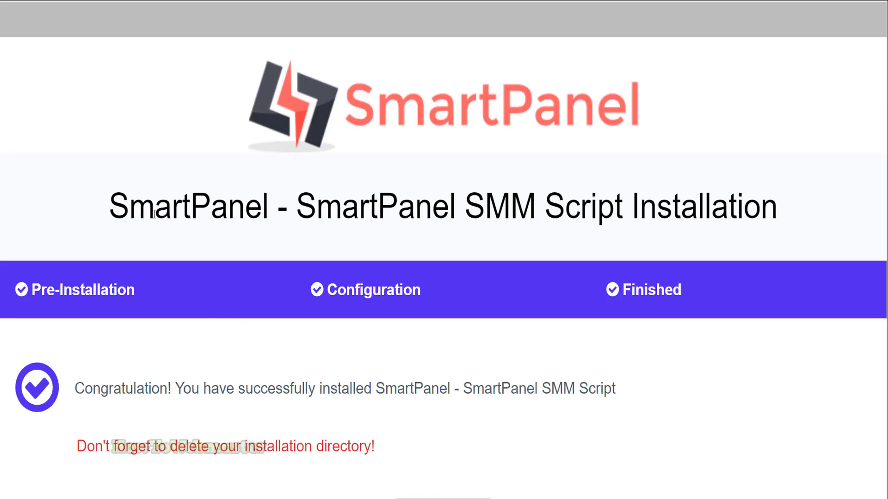
pyautogui.moveTo(154, 208); pyautogui.dragTo(263, 208)
pyautogui.scroll(-2, 472, 254)
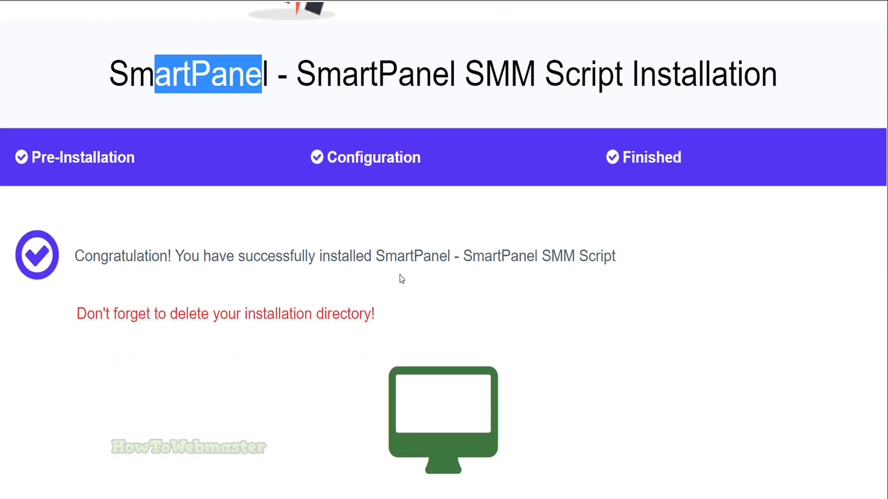
pyautogui.moveTo(121, 256); pyautogui.dragTo(604, 256)
pyautogui.scroll(-1, 520, 247)
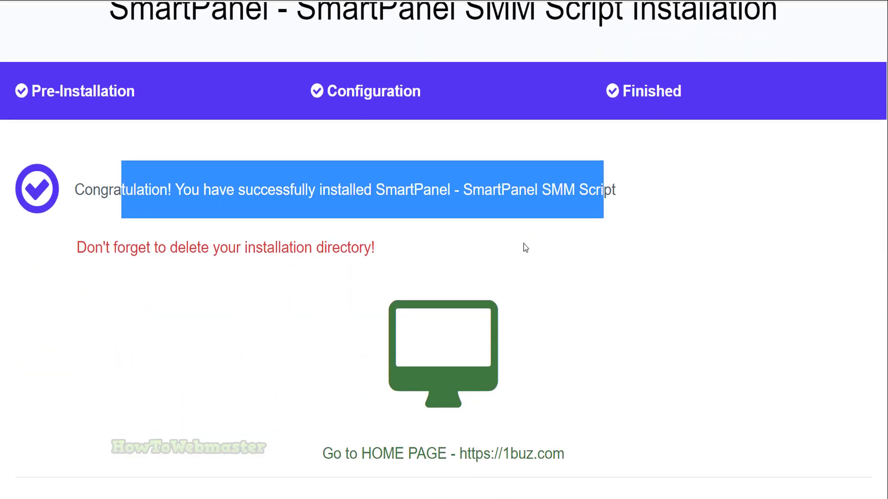
pyautogui.moveTo(84, 247); pyautogui.dragTo(368, 248)
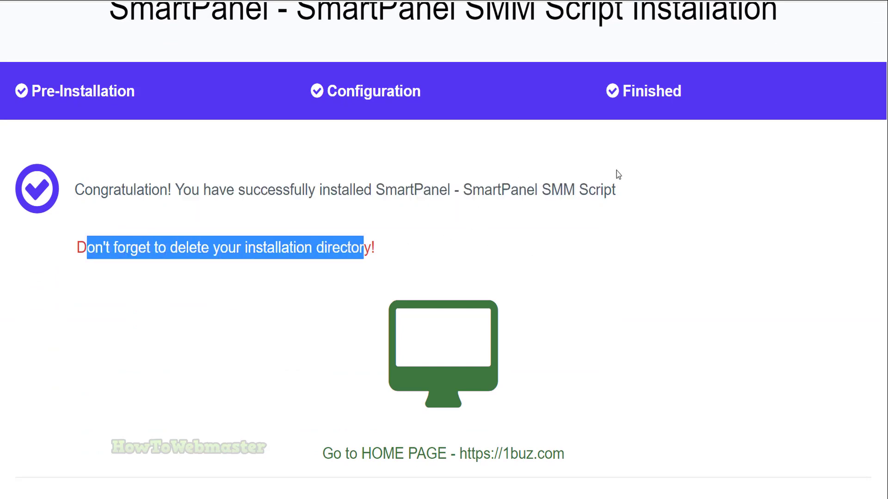
# Step: Permanently delete the install folder from public_html, skipping the trash
pyautogui.hotkey('ctrl', 'Tab')
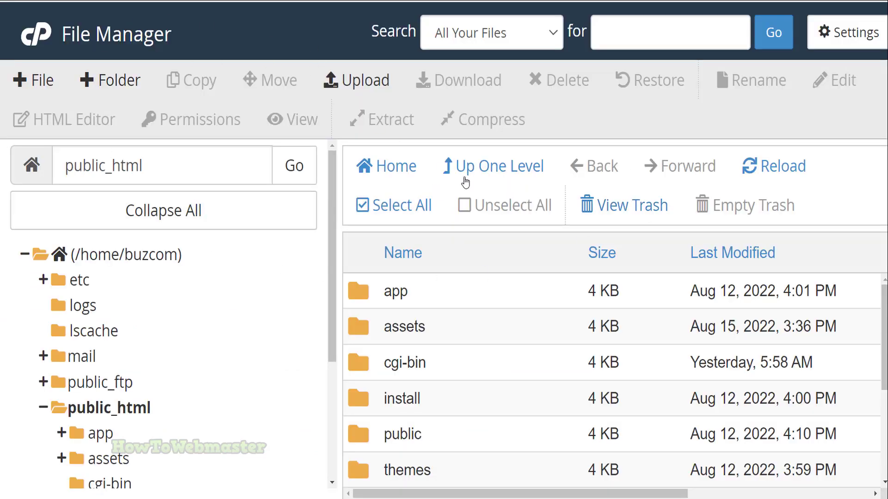
pyautogui.click(356, 403)
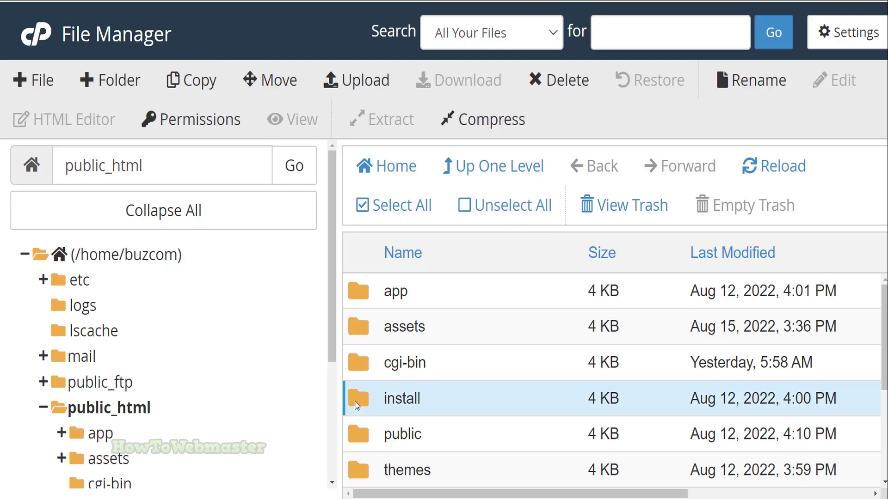
pyautogui.click(560, 81)
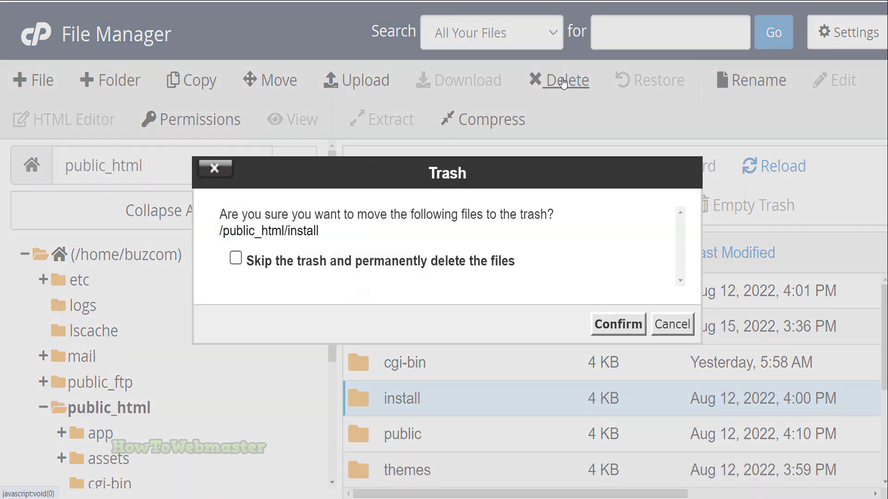
pyautogui.click(235, 258)
pyautogui.click(618, 325)
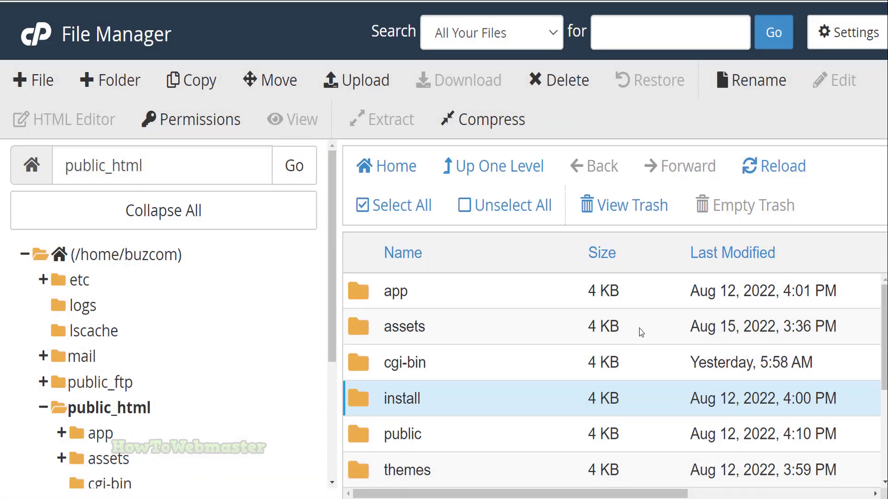
pyautogui.hotkey('ctrl', 'Tab')
pyautogui.scroll(-5, 553, 343)
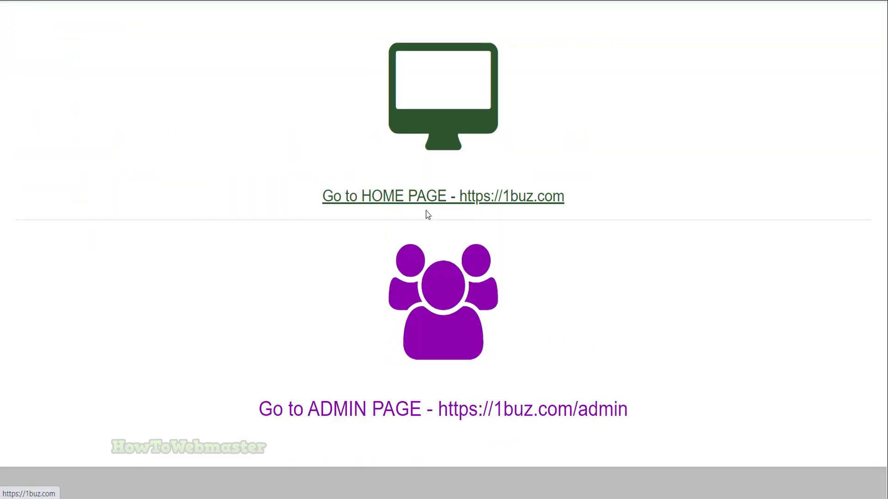
# Step: Go to the new SmartPanel site's home page from the installation success screen
pyautogui.click(498, 312)
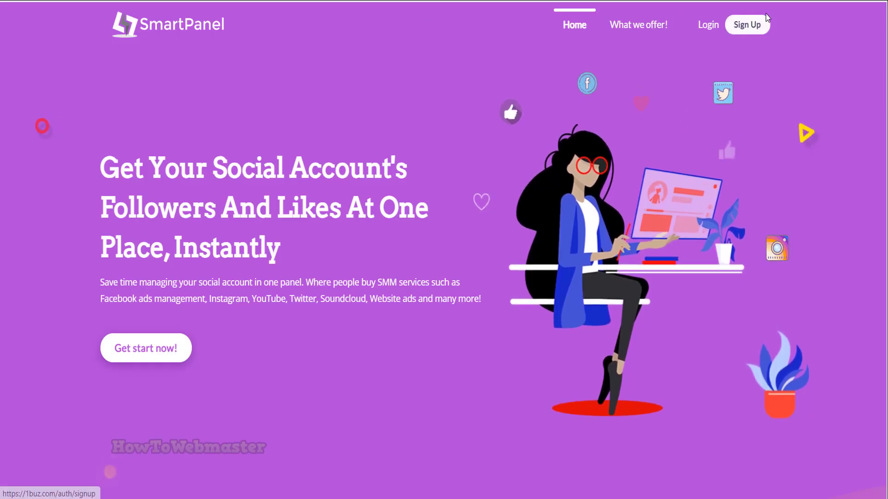
pyautogui.scroll(-1, 444, 277)
pyautogui.scroll(-10, 444, 277)
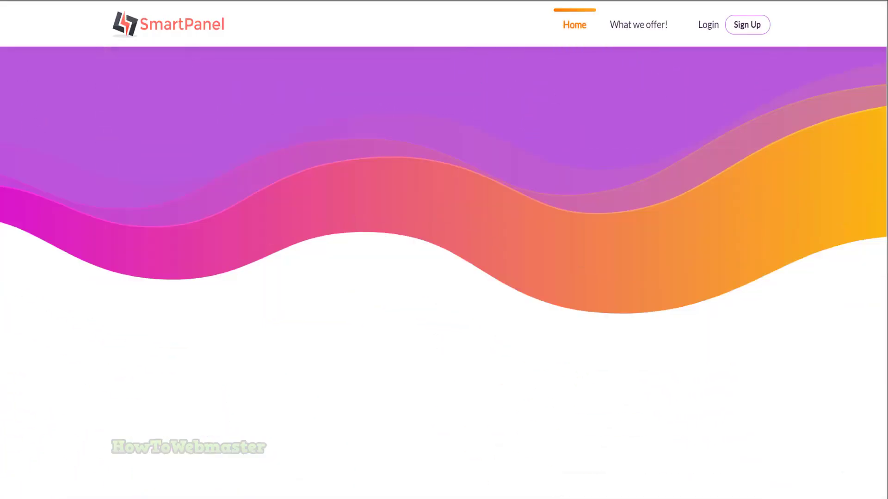
pyautogui.scroll(-5, 878, 275)
pyautogui.scroll(-5, 877, 275)
pyautogui.scroll(-3, 877, 274)
pyautogui.scroll(-4, 878, 275)
pyautogui.scroll(-5, 877, 298)
pyautogui.scroll(-4, 872, 311)
pyautogui.scroll(-4, 872, 312)
pyautogui.scroll(-4, 872, 312)
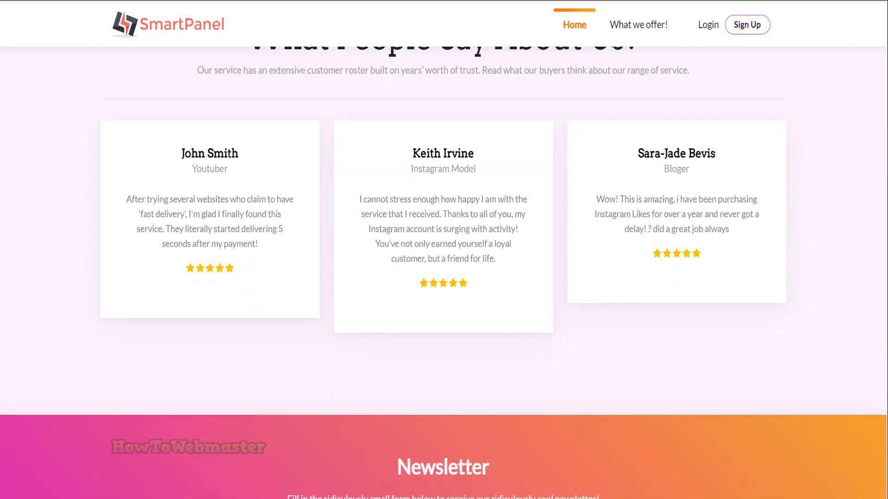
pyautogui.scroll(-5, 871, 312)
pyautogui.scroll(-4, 872, 311)
pyautogui.scroll(5, 872, 311)
pyautogui.scroll(6, 871, 312)
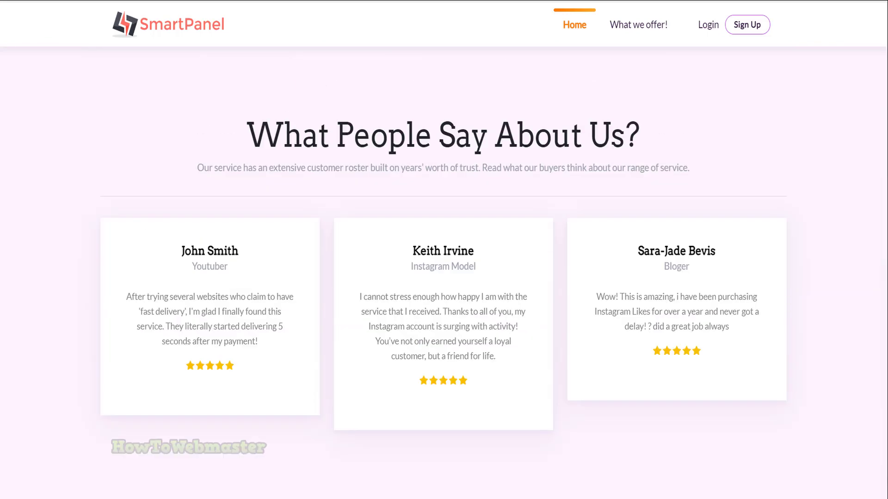
pyautogui.scroll(6, 872, 311)
pyautogui.scroll(5, 872, 312)
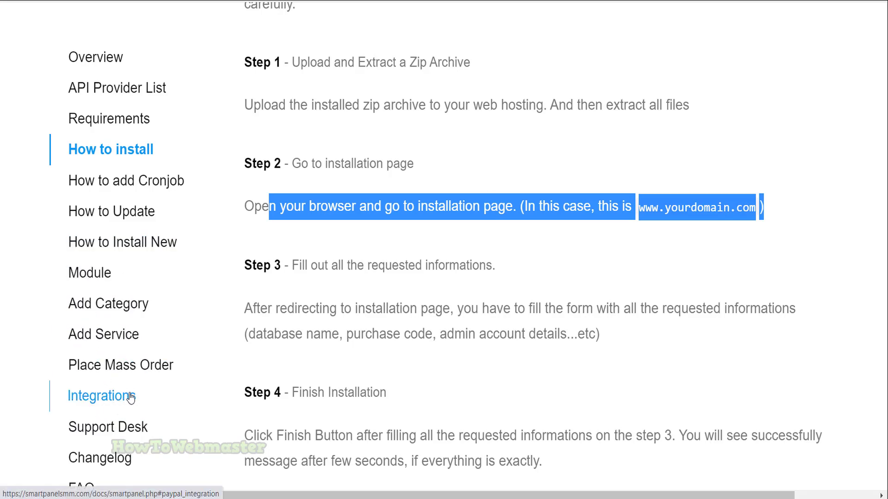
pyautogui.scroll(-5, 247, 374)
pyautogui.scroll(5, 208, 340)
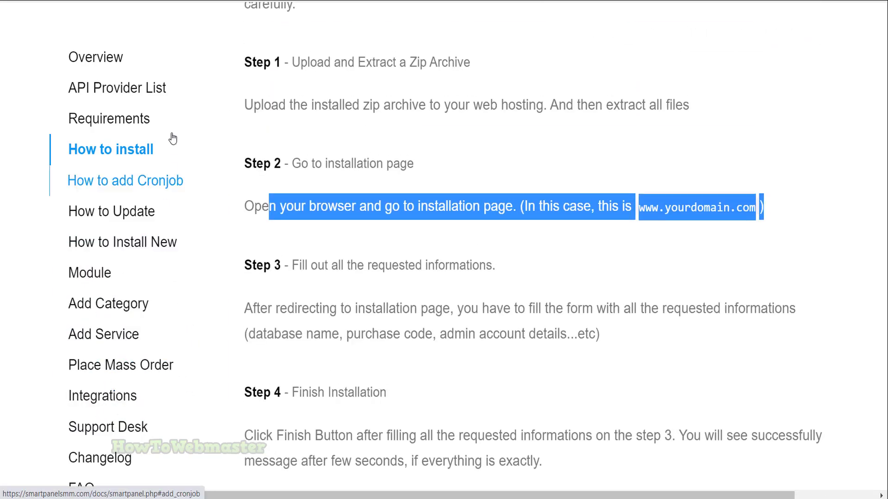
pyautogui.scroll(-8, 403, 208)
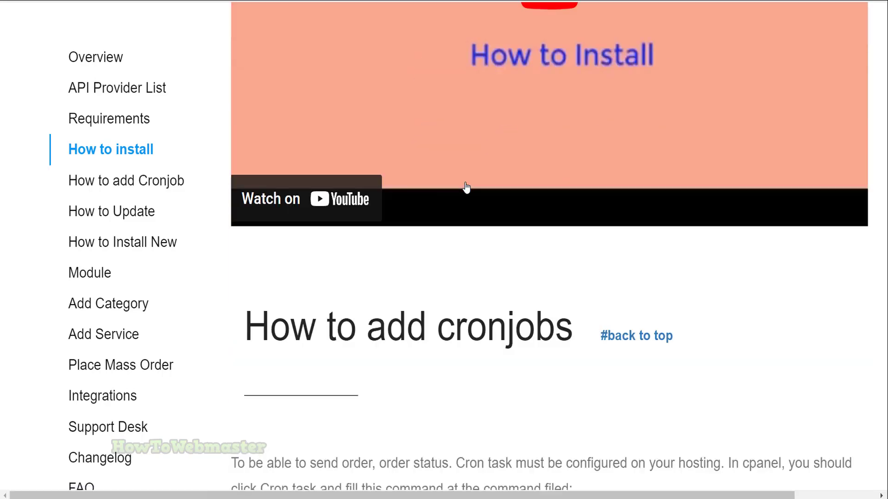
pyautogui.scroll(-4, 464, 188)
pyautogui.scroll(-2, 454, 241)
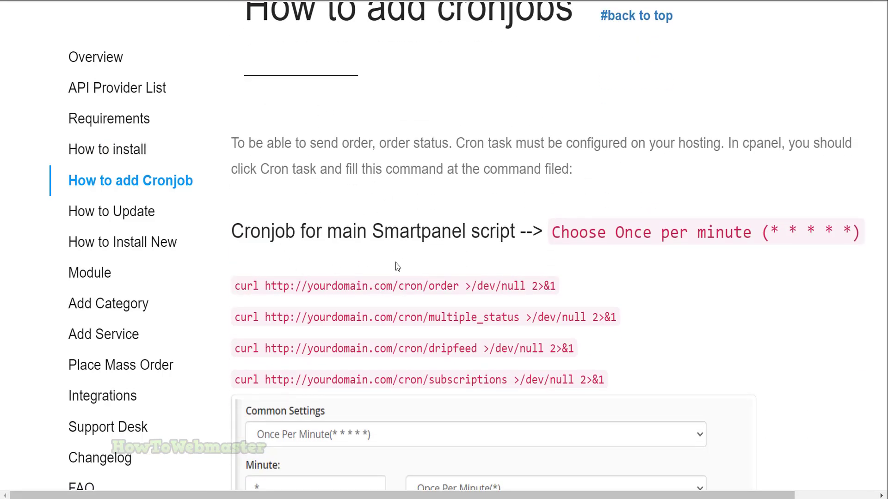
pyautogui.scroll(-3, 389, 263)
pyautogui.scroll(-3, 388, 262)
pyautogui.scroll(-3, 320, 222)
pyautogui.scroll(-2, 319, 222)
pyautogui.scroll(4, 362, 237)
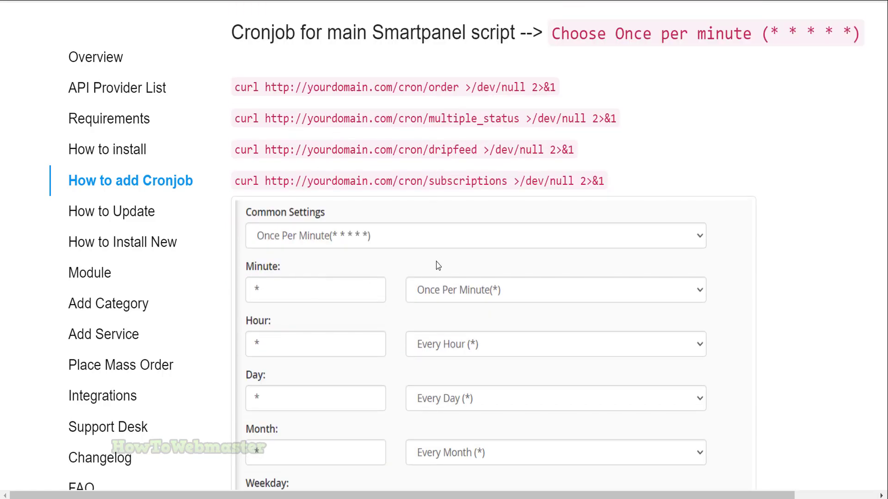
pyautogui.scroll(2, 458, 229)
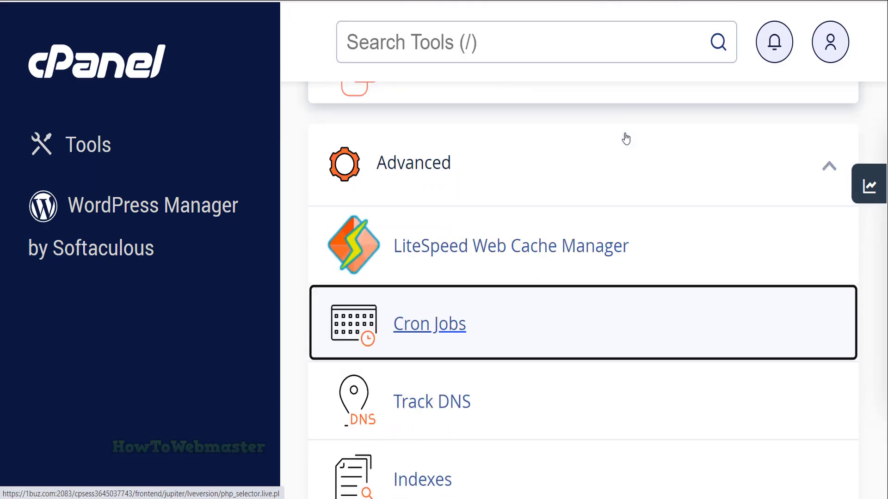
# Step: Start a new cron job with the Once Per Minute schedule
pyautogui.click(428, 326)
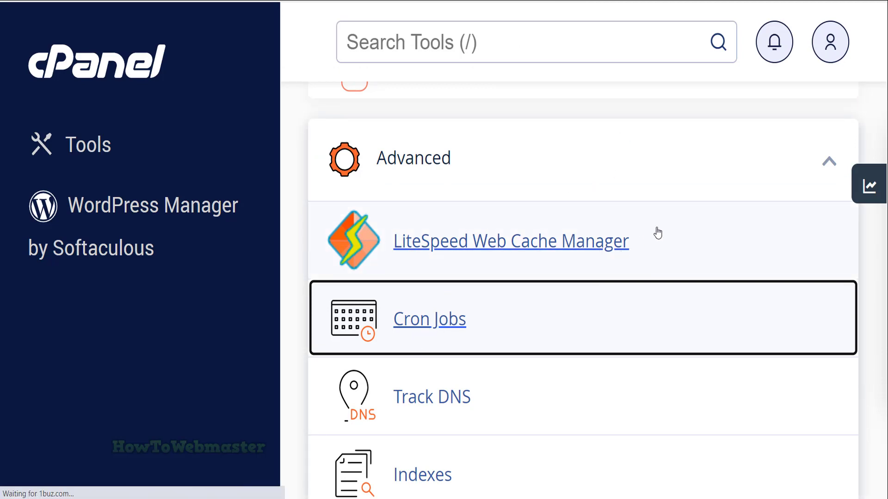
pyautogui.scroll(-4, 657, 230)
pyautogui.scroll(-3, 658, 231)
pyautogui.scroll(1, 606, 138)
pyautogui.click(490, 190)
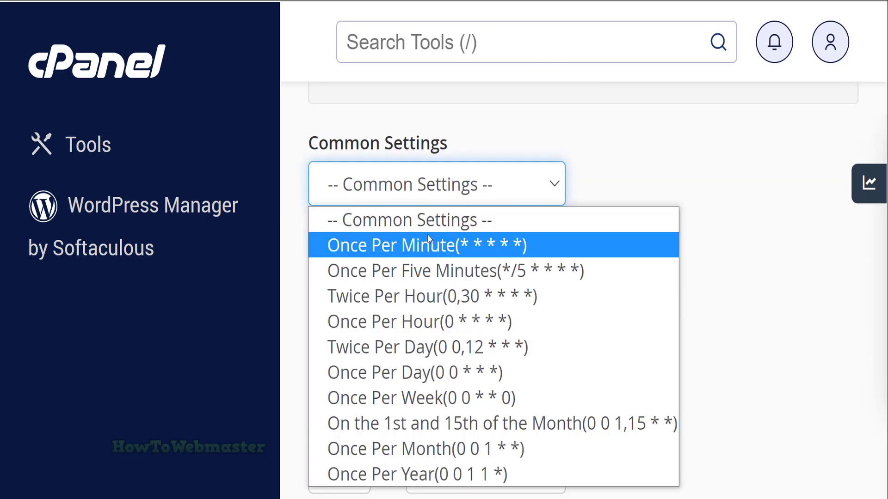
pyautogui.click(429, 244)
pyautogui.scroll(-5, 524, 217)
pyautogui.scroll(-4, 524, 217)
# Step: Copy the cron/order curl command from the docs into the cron command field
pyautogui.click(346, 242)
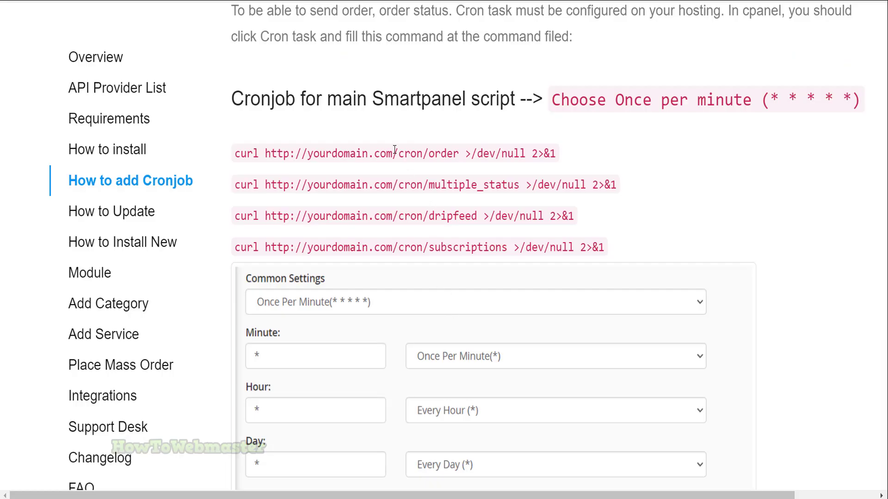
pyautogui.tripleClick(394, 151)
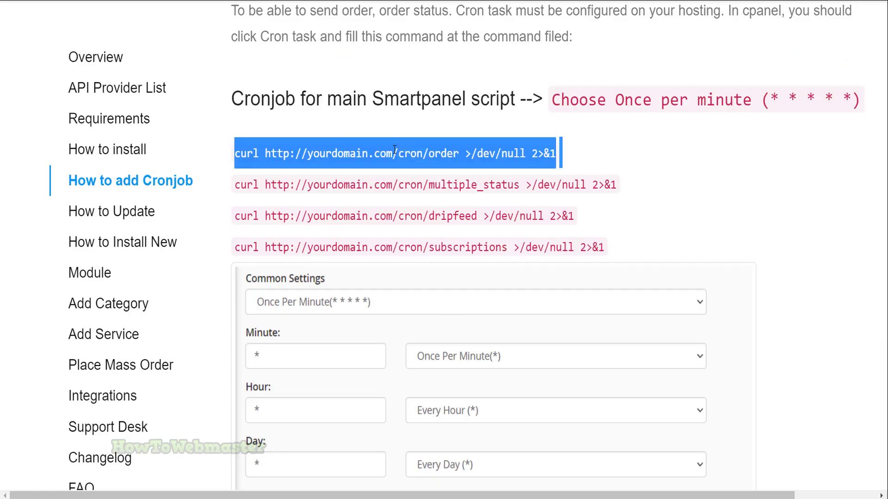
pyautogui.rightClick(395, 152)
pyautogui.click(416, 157)
pyautogui.rightClick(407, 239)
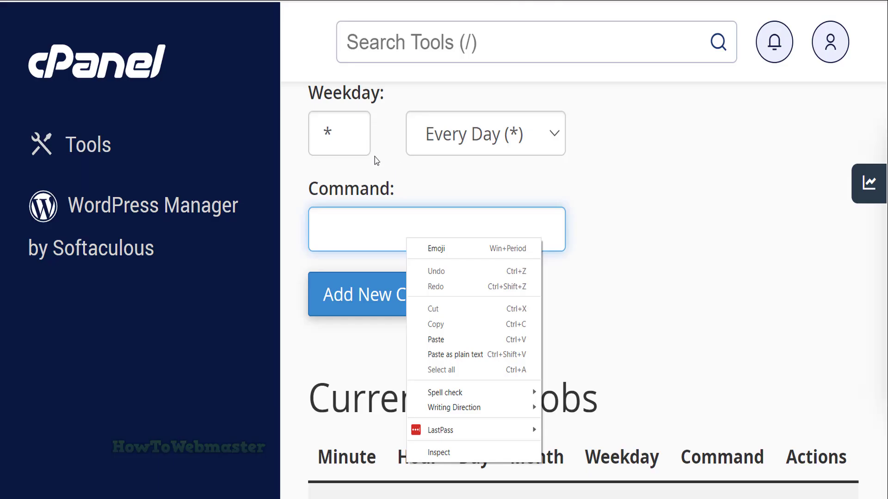
pyautogui.click(441, 339)
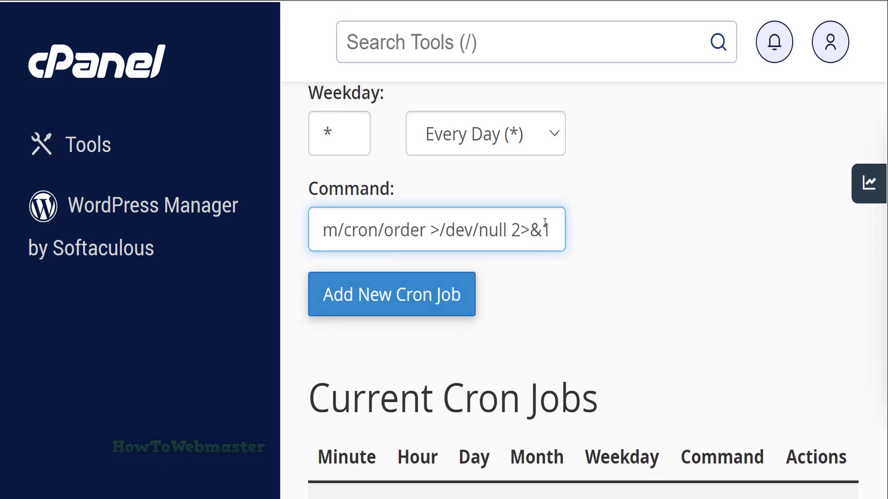
# Step: Change the command to https and 1buz.com, then add the cron job
pyautogui.moveTo(548, 231); pyautogui.dragTo(251, 236)
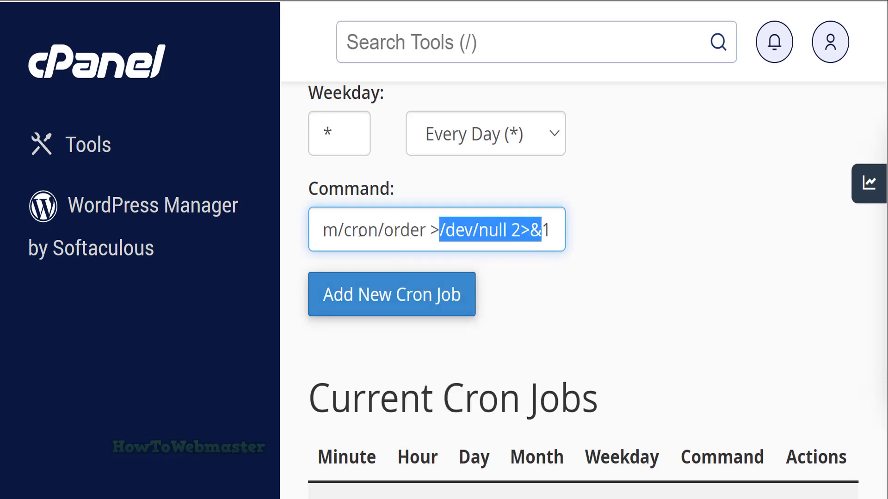
pyautogui.click(414, 230)
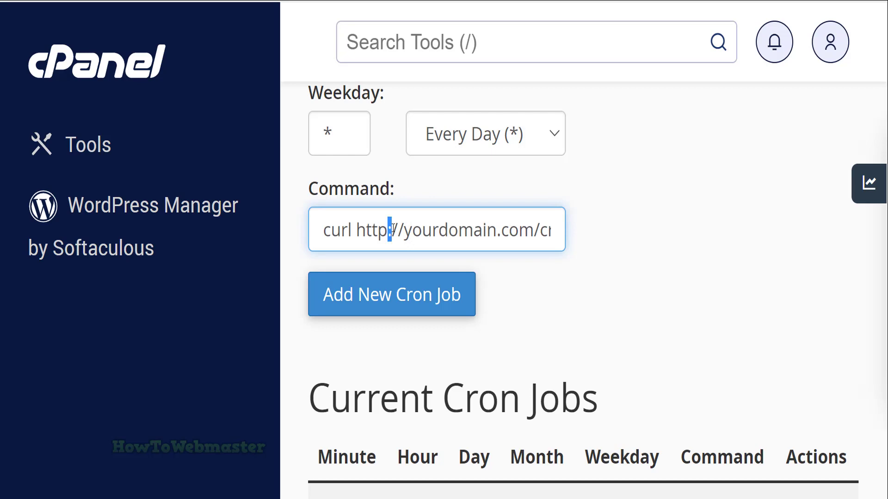
pyautogui.write('s')
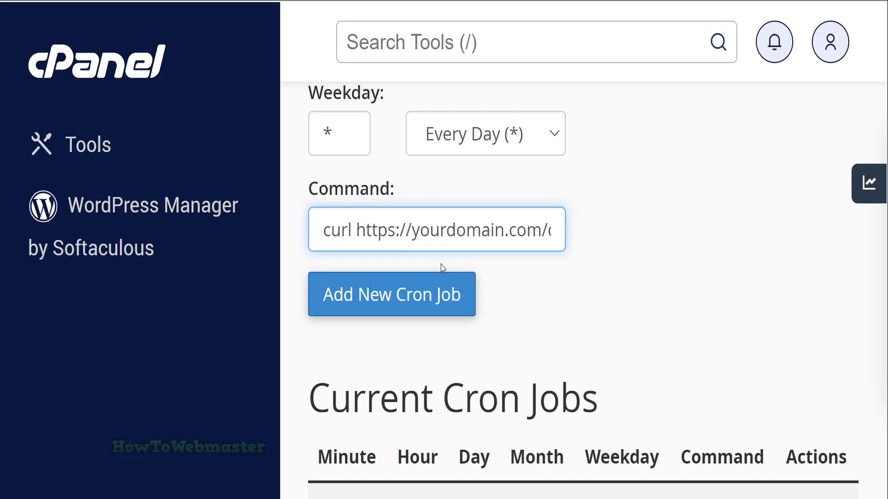
pyautogui.moveTo(412, 231); pyautogui.dragTo(506, 230)
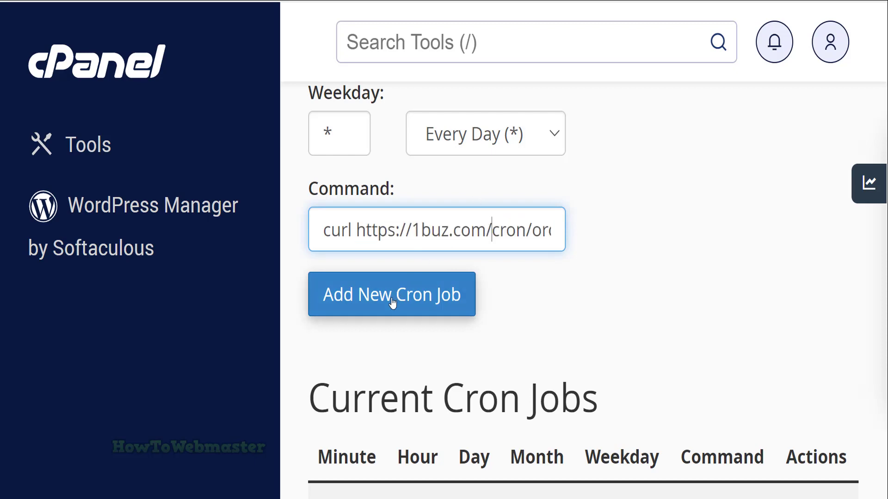
pyautogui.click(392, 295)
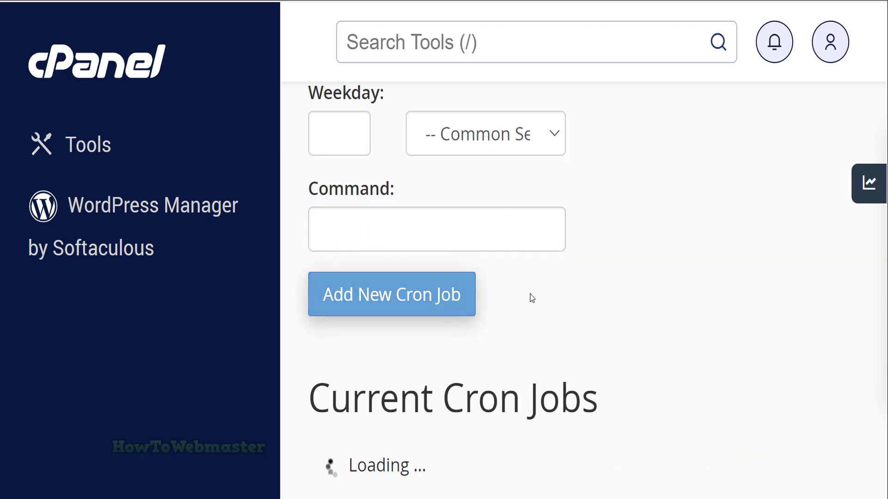
pyautogui.scroll(-5, 581, 281)
pyautogui.scroll(-3, 581, 281)
pyautogui.scroll(3, 600, 308)
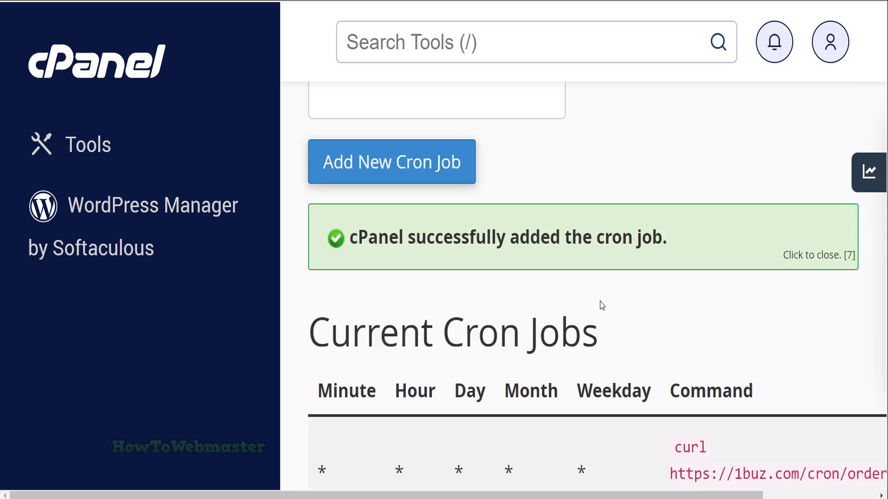
pyautogui.scroll(3, 583, 182)
pyautogui.scroll(3, 583, 182)
pyautogui.scroll(3, 548, 187)
pyautogui.scroll(2, 527, 191)
# Step: Set the next job to Once Per Minute and select the docs' multiple_status curl line
pyautogui.click(513, 193)
pyautogui.click(444, 246)
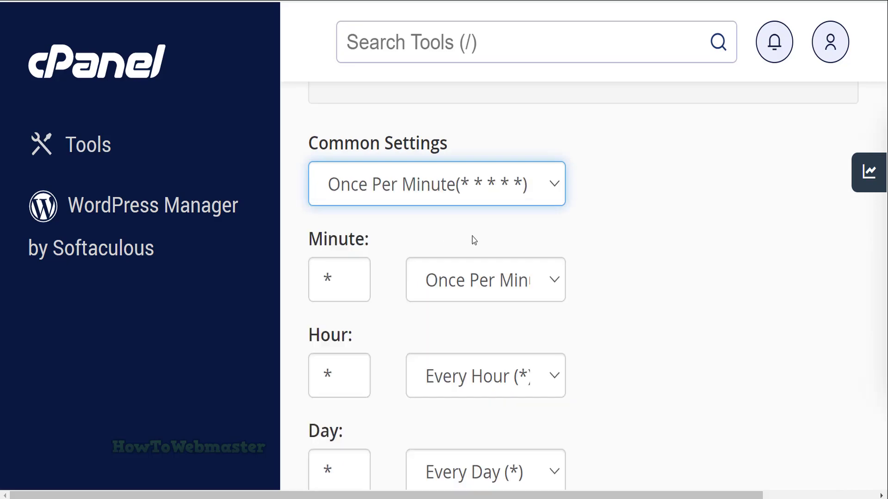
pyautogui.scroll(-3, 518, 219)
pyautogui.hotkey('alt', 'Tab')
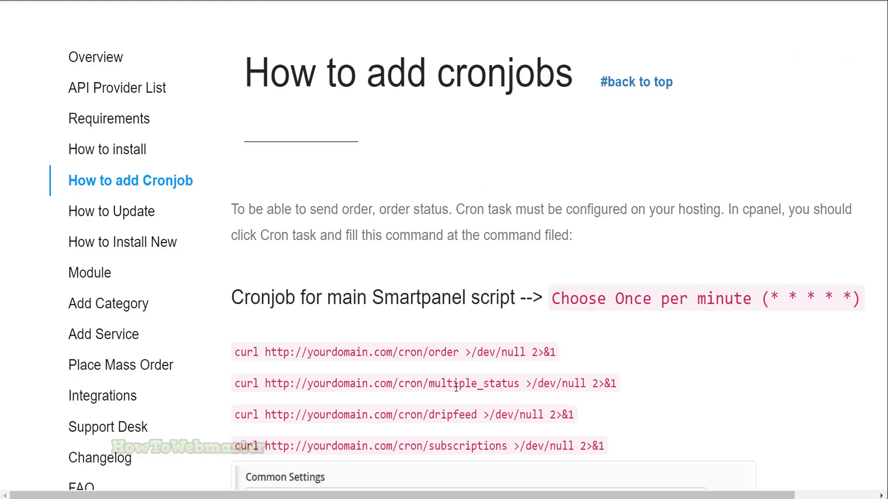
pyautogui.tripleClick(456, 385)
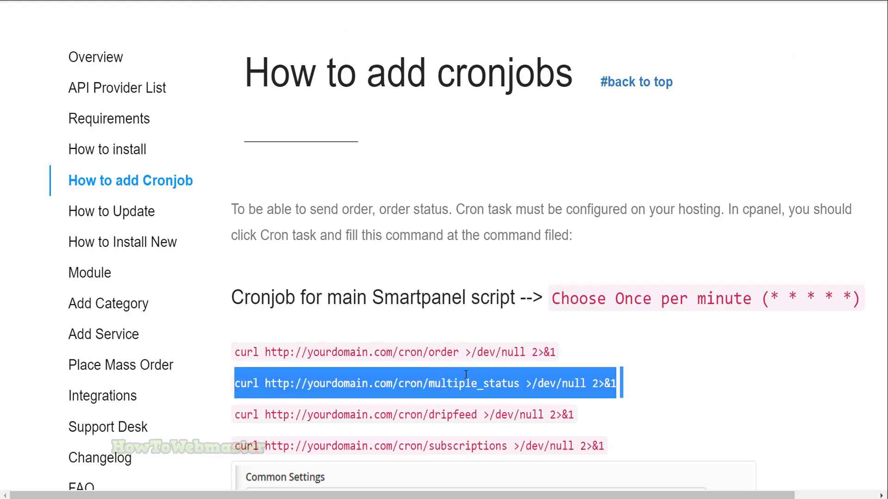
# Step: Paste the multiple_status curl command as the cron command and add the job
pyautogui.hotkey('alt', 'Tab')
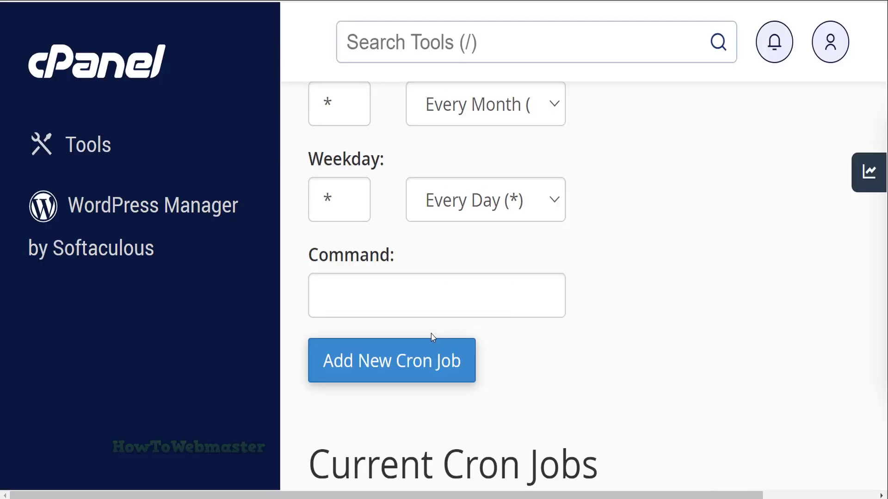
pyautogui.click(406, 294)
pyautogui.rightClick(405, 295)
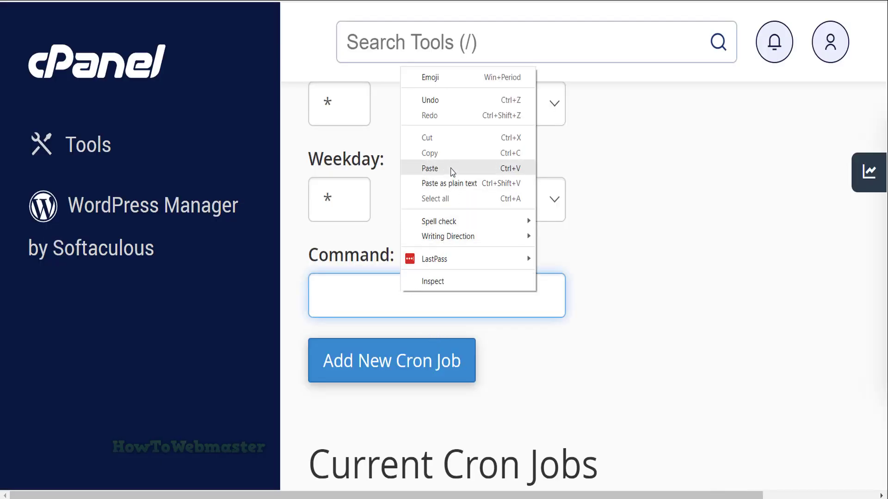
pyautogui.click(435, 169)
pyautogui.doubleClick(423, 297)
pyautogui.hotkey('ctrl', 'a')
pyautogui.press('Return')
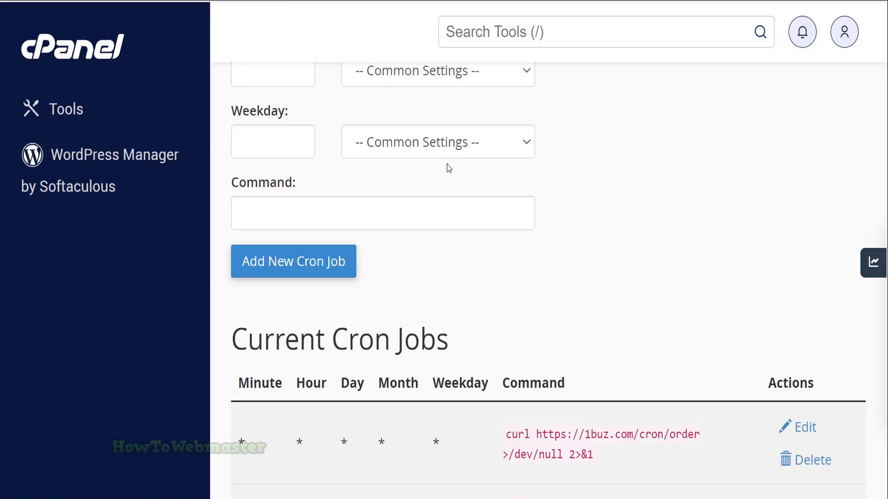
pyautogui.scroll(-4, 448, 173)
pyautogui.scroll(-4, 387, 160)
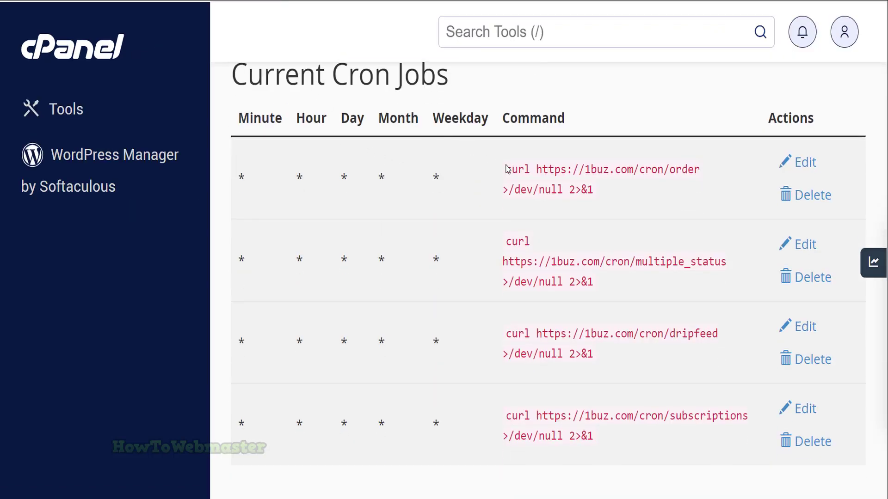
pyautogui.scroll(-1, 518, 172)
pyautogui.scroll(-2, 555, 243)
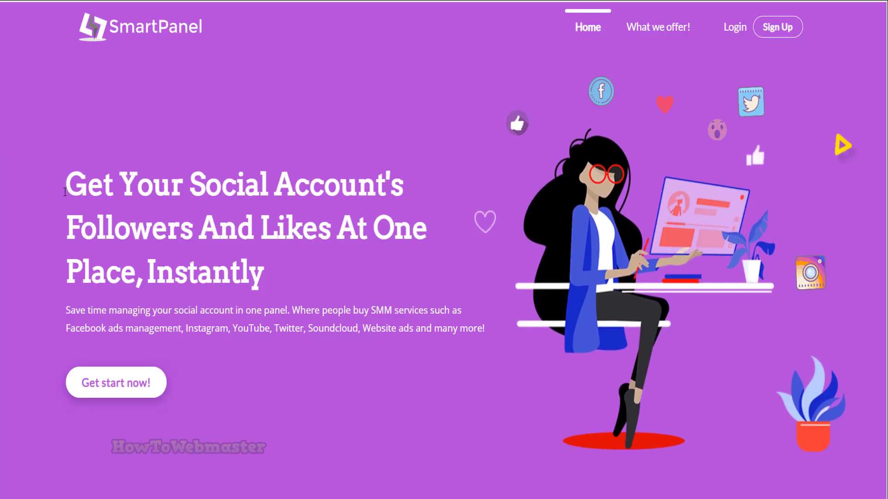
# Step: Open SmartPanel's Settings to the Website Logo page with favicon and logo paths
pyautogui.moveTo(58, 191); pyautogui.dragTo(104, 191)
pyautogui.moveTo(346, 218); pyautogui.dragTo(493, 305)
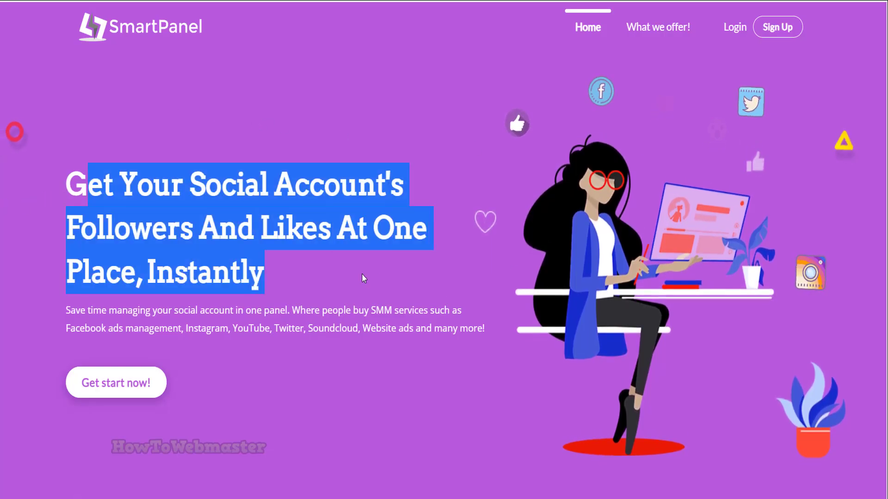
pyautogui.click(341, 274)
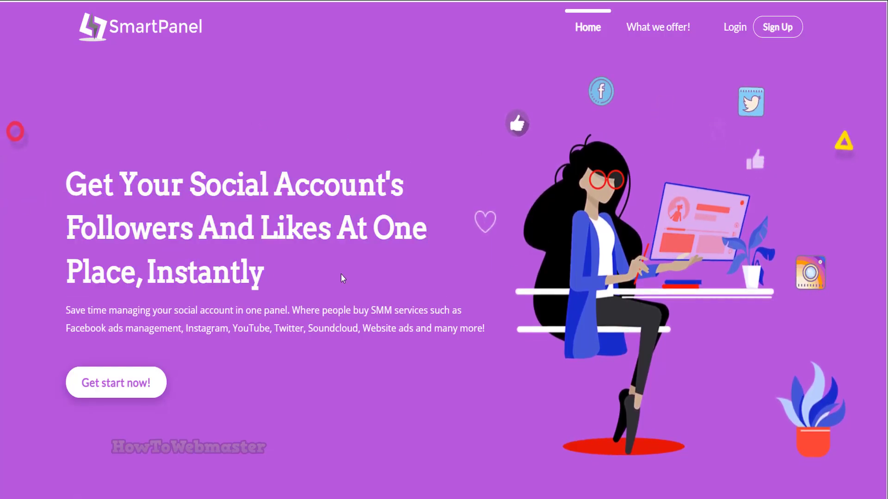
pyautogui.tripleClick(295, 277)
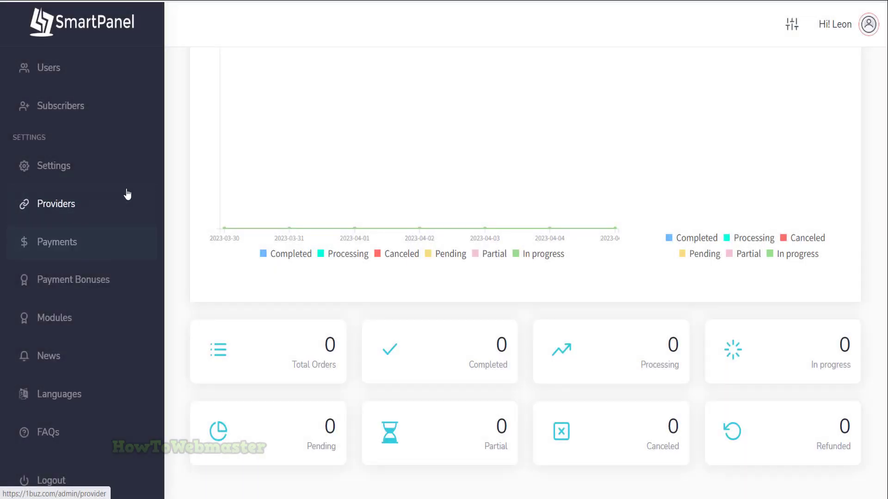
pyautogui.click(54, 165)
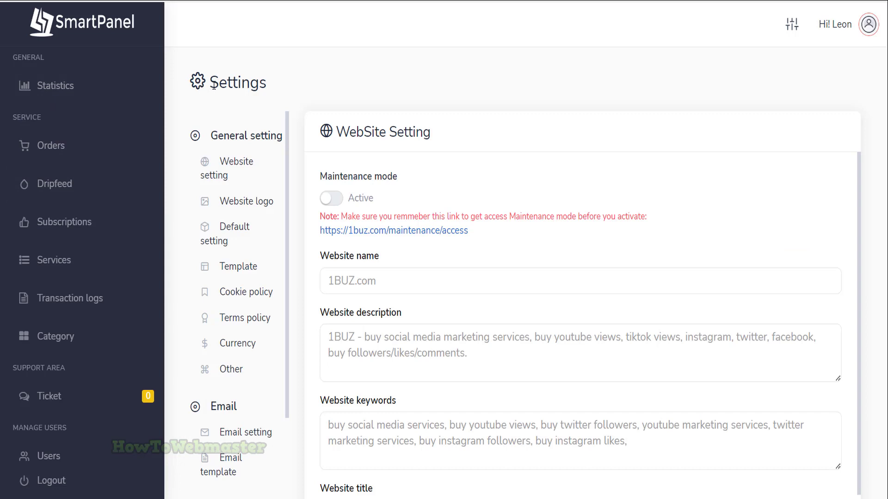
pyautogui.scroll(-2, 233, 146)
pyautogui.scroll(-1, 232, 140)
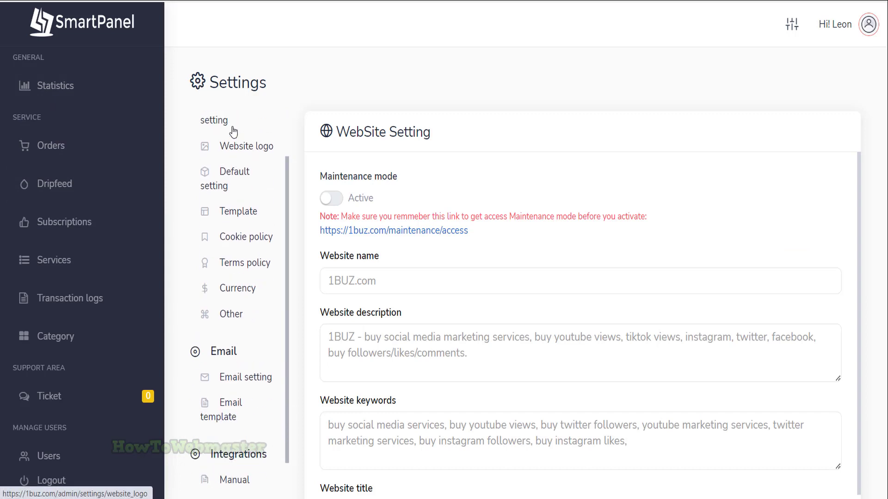
pyautogui.scroll(3, 233, 132)
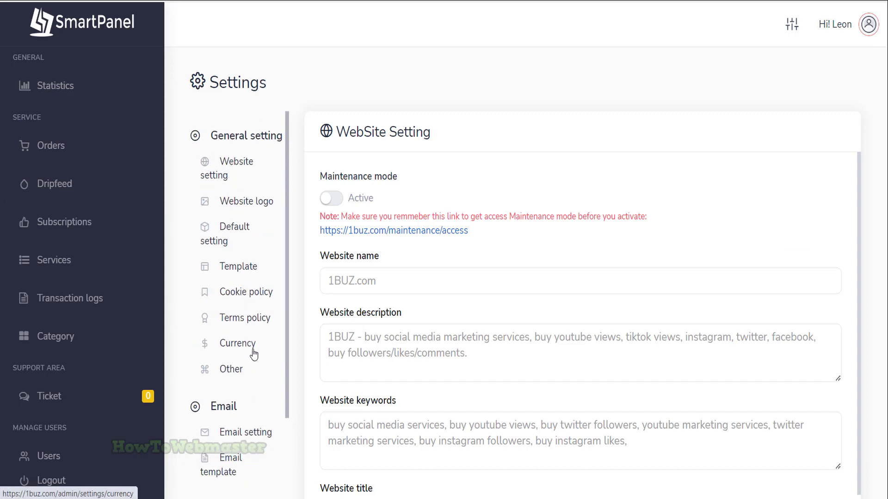
pyautogui.scroll(-1, 361, 181)
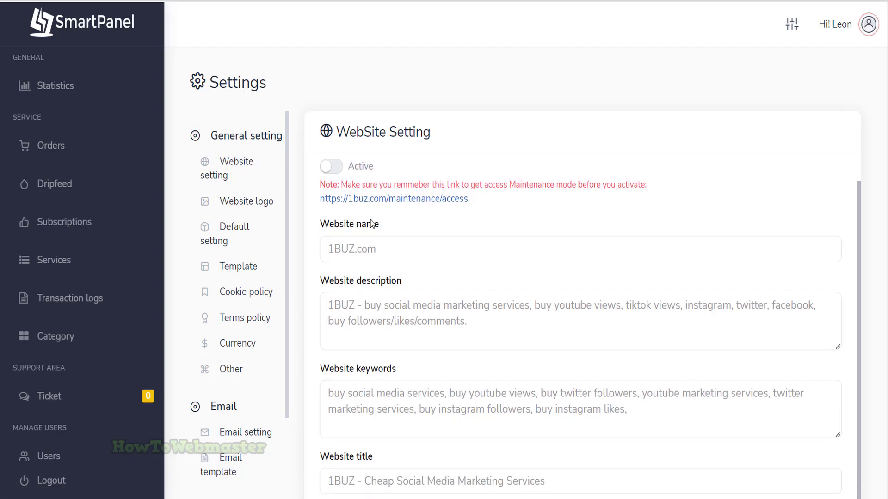
pyautogui.scroll(-1, 381, 231)
pyautogui.scroll(-1, 385, 277)
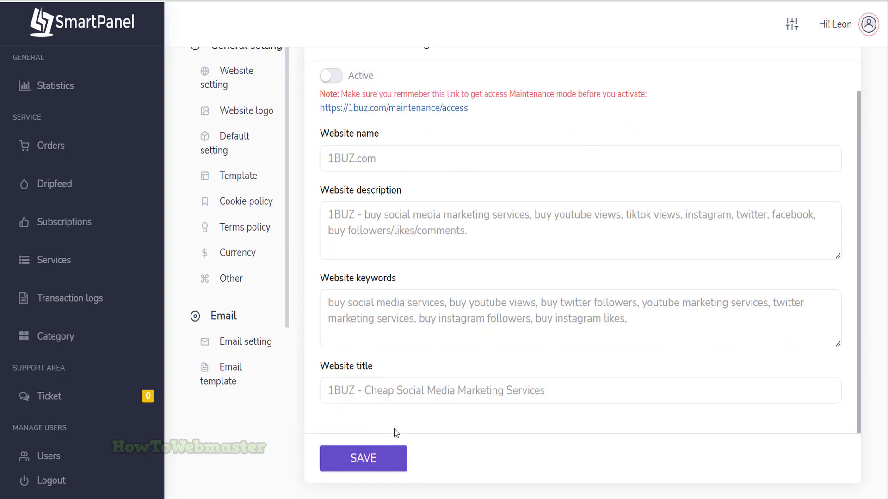
pyautogui.scroll(2, 277, 229)
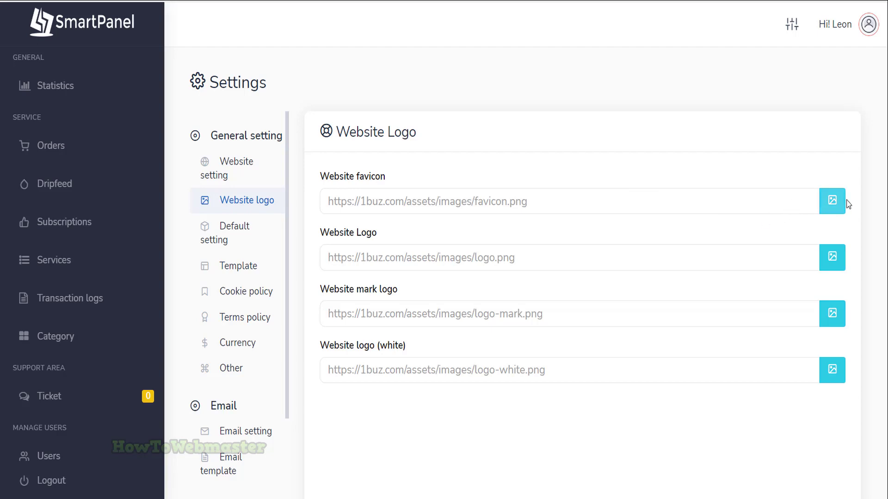
# Step: Set Monoka as the default homepage template and save it
pyautogui.moveTo(652, 201); pyautogui.dragTo(298, 206)
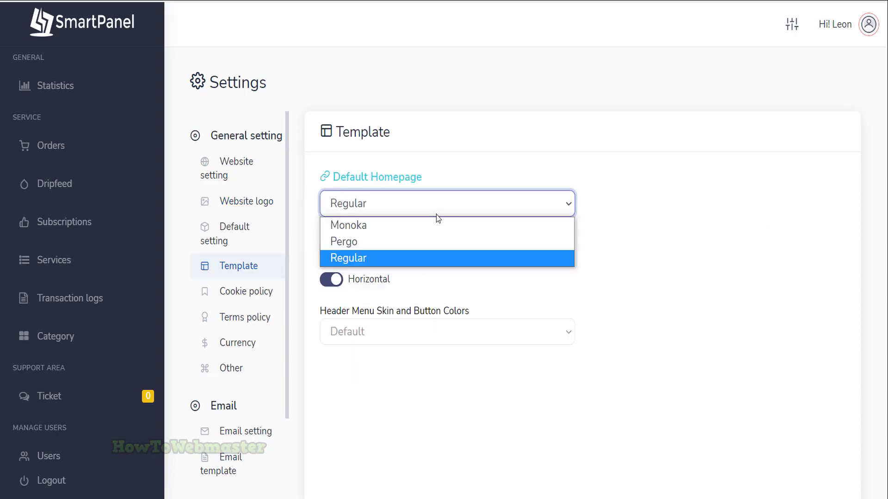
pyautogui.click(436, 225)
pyautogui.scroll(-2, 436, 232)
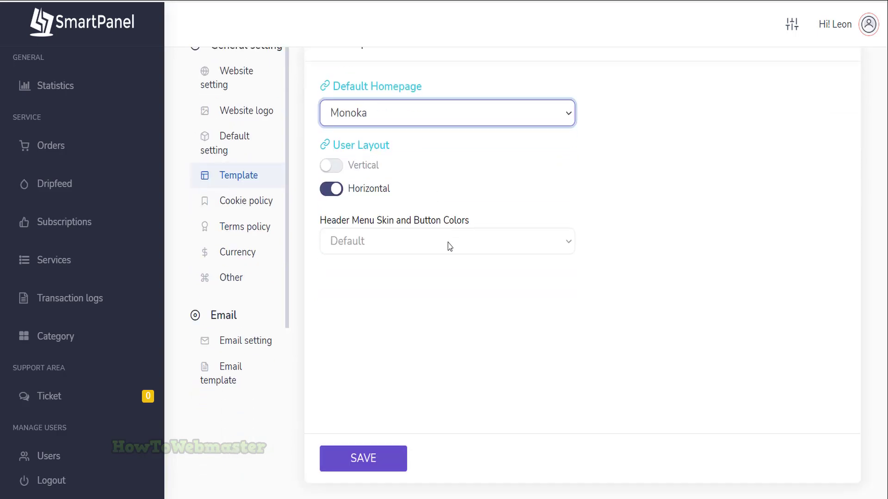
pyautogui.click(372, 458)
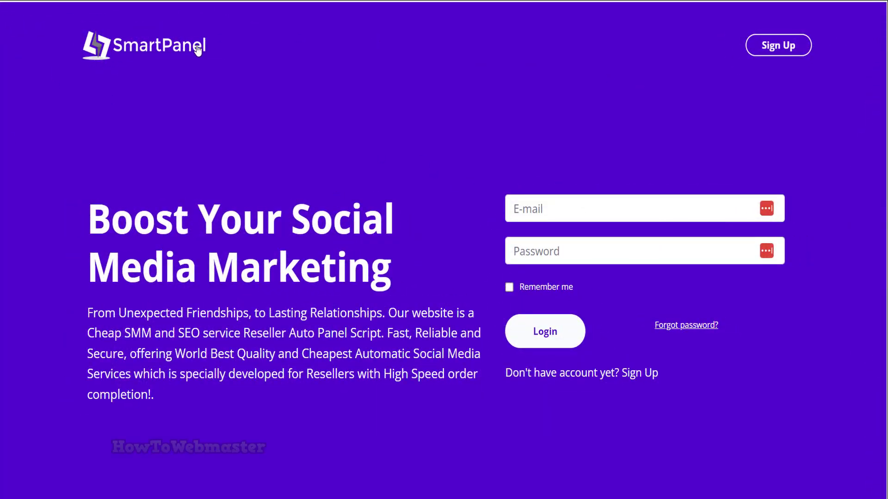
pyautogui.scroll(-3, 286, 252)
pyautogui.scroll(-5, 286, 251)
pyautogui.scroll(-3, 310, 256)
pyautogui.scroll(-5, 310, 257)
pyautogui.scroll(-5, 310, 256)
pyautogui.scroll(-5, 444, 278)
pyautogui.scroll(-5, 445, 278)
pyautogui.scroll(-5, 444, 277)
pyautogui.scroll(-5, 444, 278)
pyautogui.scroll(8, 444, 277)
pyautogui.scroll(10, 444, 277)
pyautogui.scroll(3, 444, 278)
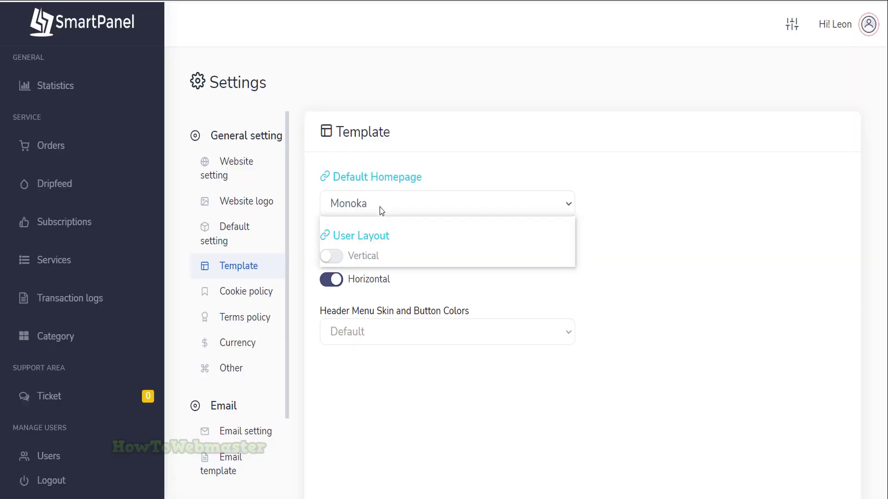
# Step: Switch the default homepage template to Pergo and save it
pyautogui.click(379, 208)
pyautogui.click(379, 240)
pyautogui.scroll(-3, 386, 242)
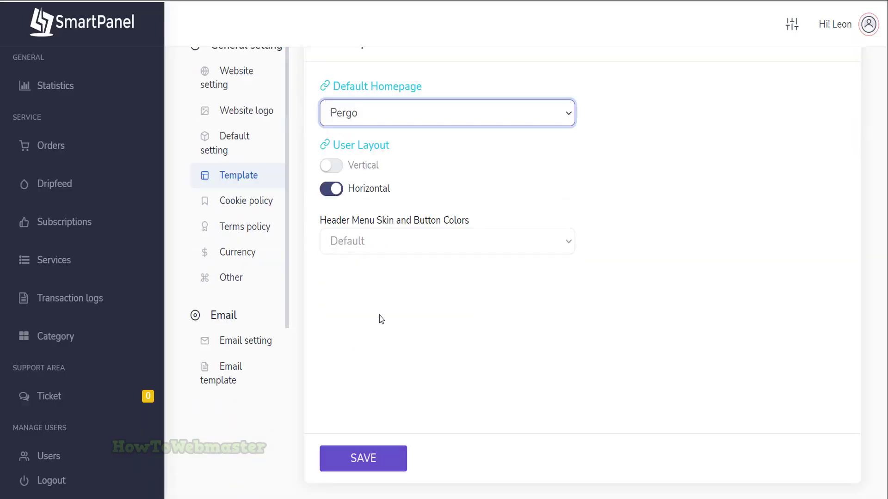
pyautogui.click(388, 474)
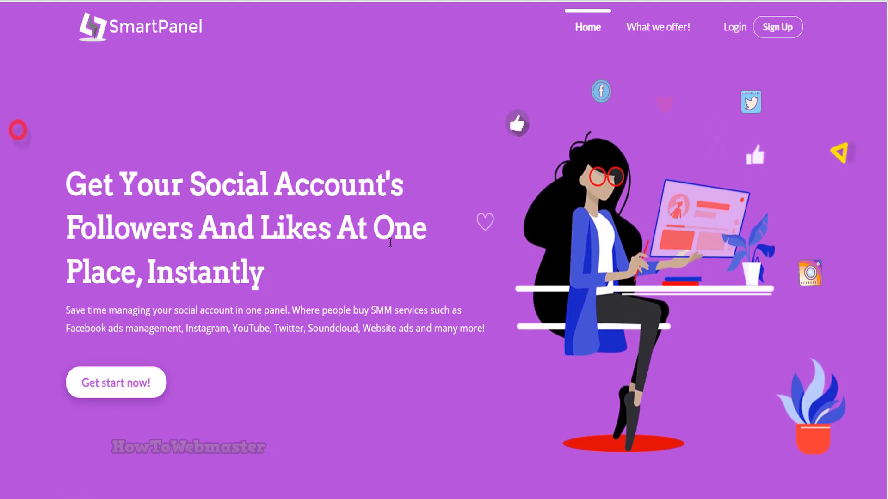
pyautogui.scroll(-3, 320, 410)
pyautogui.scroll(3, 390, 268)
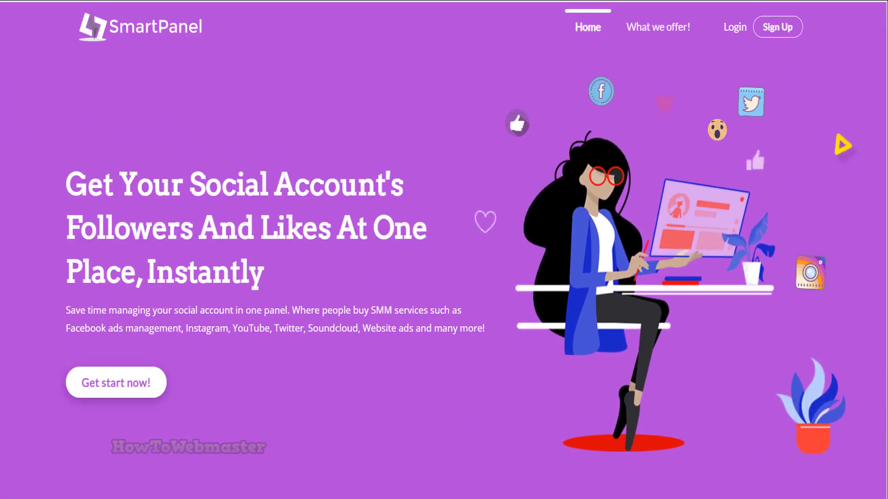
pyautogui.scroll(-5, 663, 155)
pyautogui.scroll(-3, 663, 156)
pyautogui.scroll(8, 634, 70)
pyautogui.scroll(-5, 605, 218)
pyautogui.scroll(-5, 605, 217)
pyautogui.scroll(-5, 604, 220)
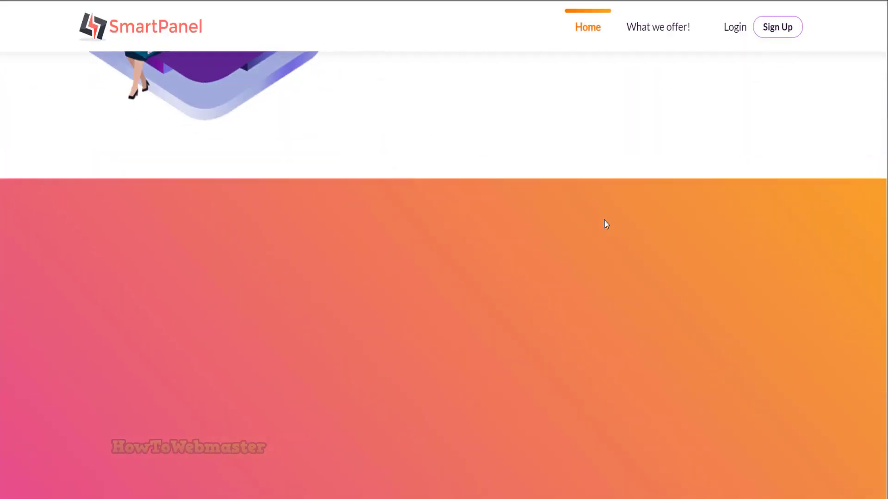
pyautogui.scroll(3, 604, 220)
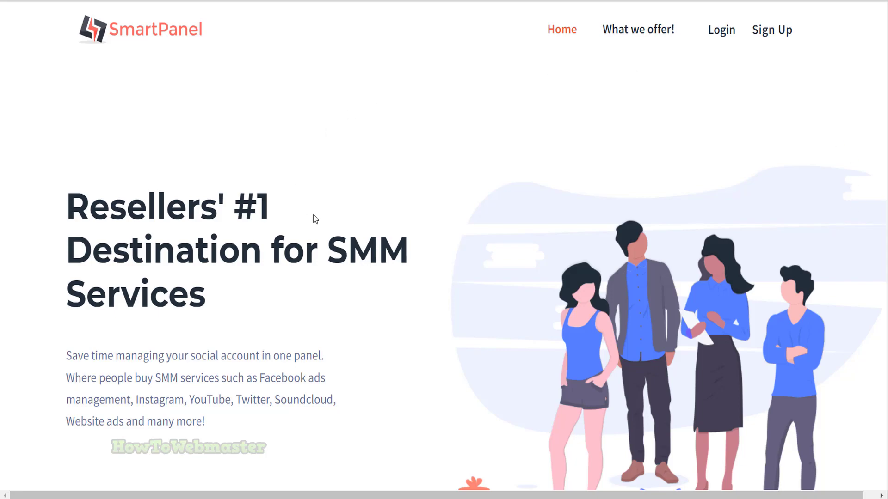
pyautogui.scroll(-3, 313, 219)
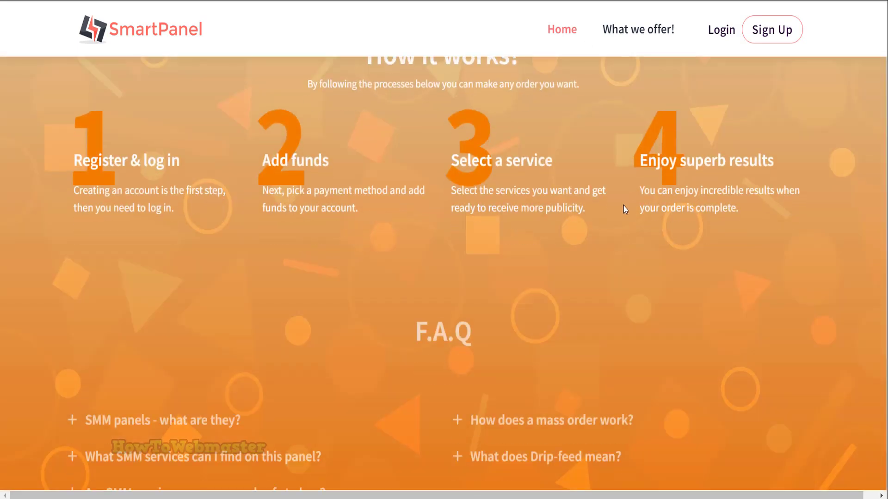
pyautogui.scroll(-5, 624, 206)
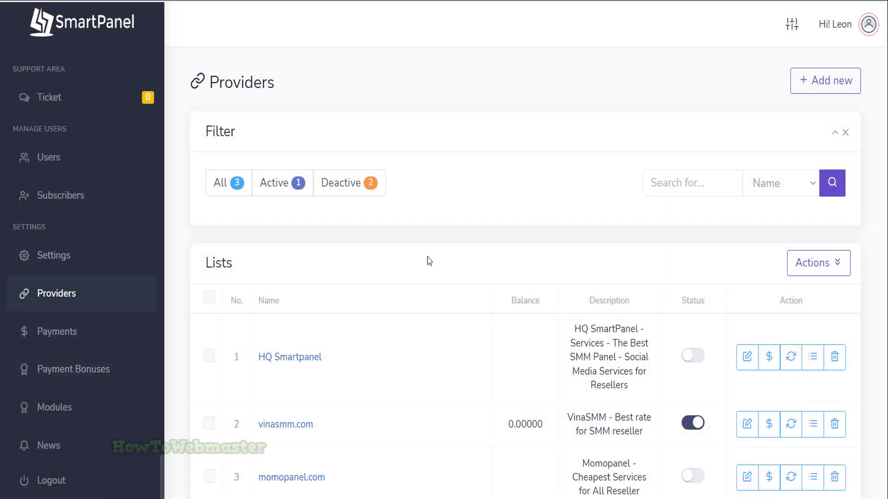
pyautogui.moveTo(234, 87); pyautogui.dragTo(321, 91)
pyautogui.scroll(-2, 541, 131)
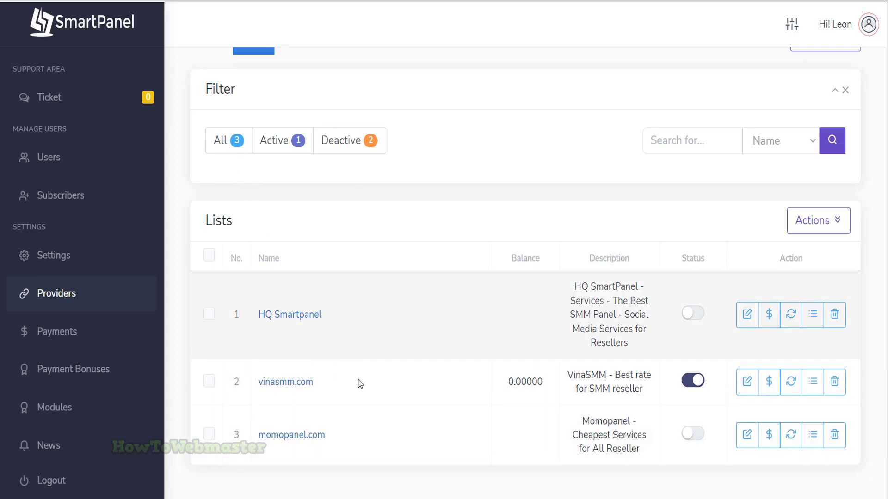
pyautogui.doubleClick(279, 383)
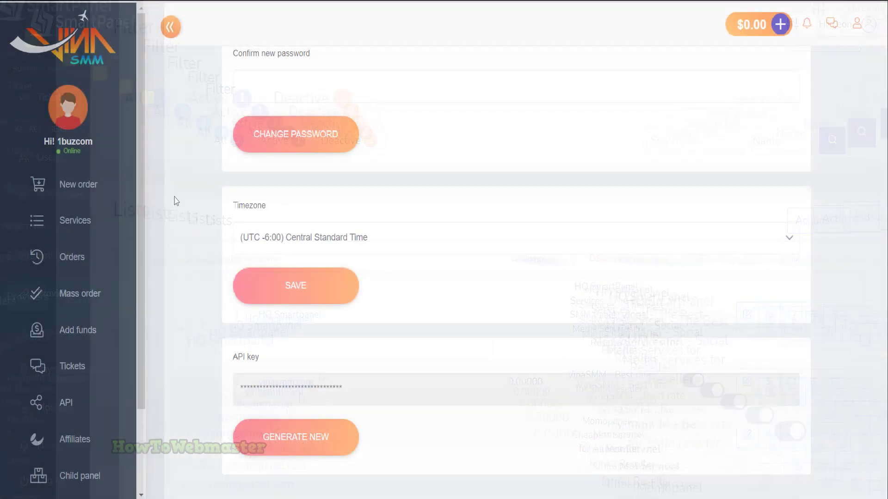
pyautogui.scroll(-5, 173, 199)
pyautogui.scroll(-4, 111, 257)
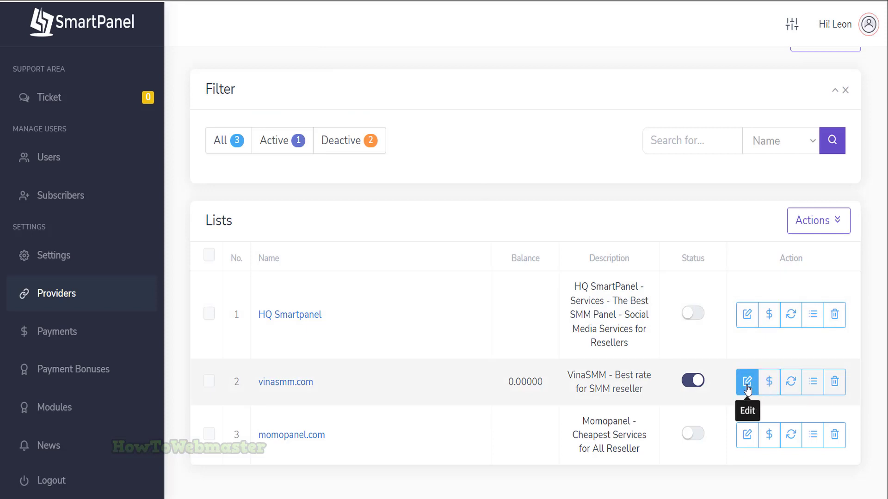
pyautogui.click(747, 382)
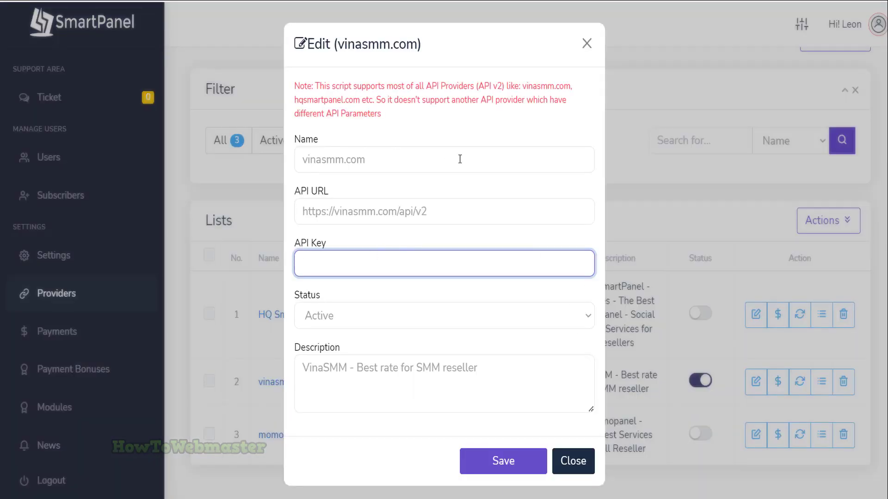
pyautogui.click(360, 154)
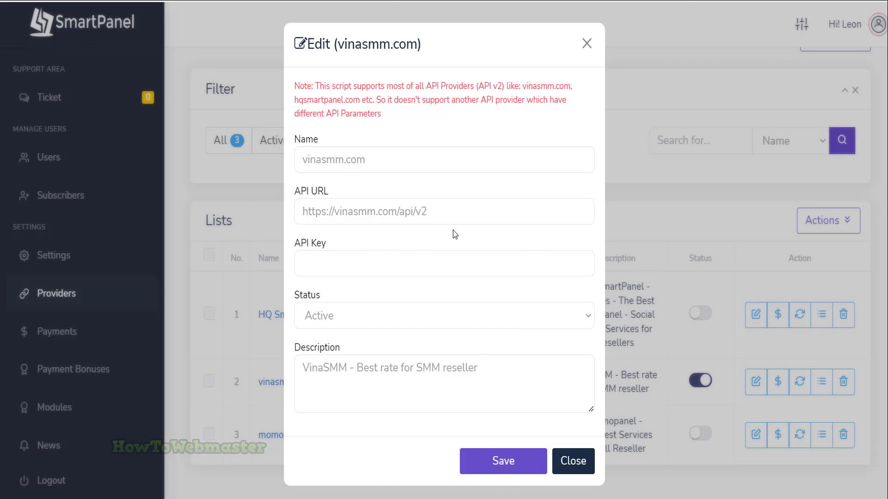
pyautogui.press('Escape')
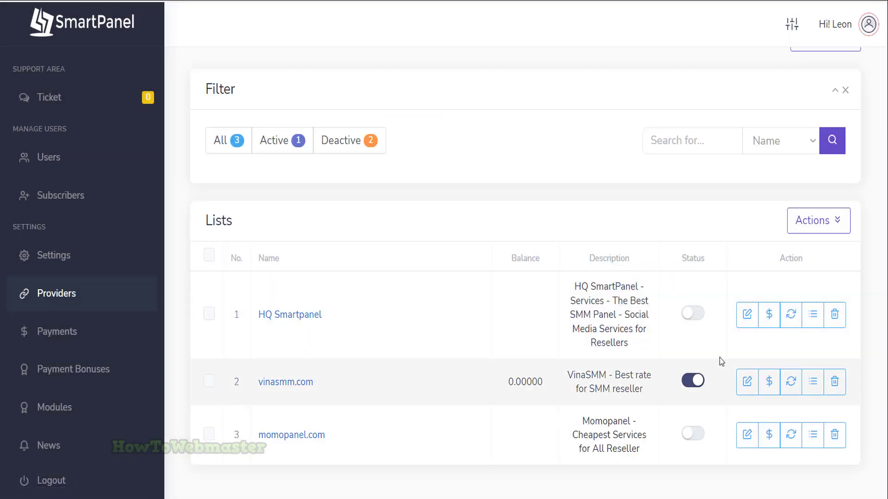
# Step: Open the vinasmm.com service list and tick the negative emoji comments service
pyautogui.click(813, 382)
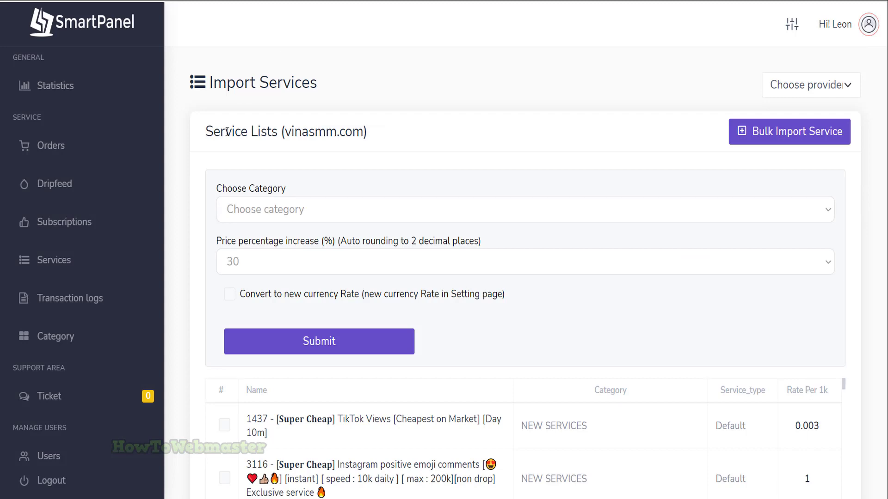
pyautogui.moveTo(286, 132); pyautogui.dragTo(374, 139)
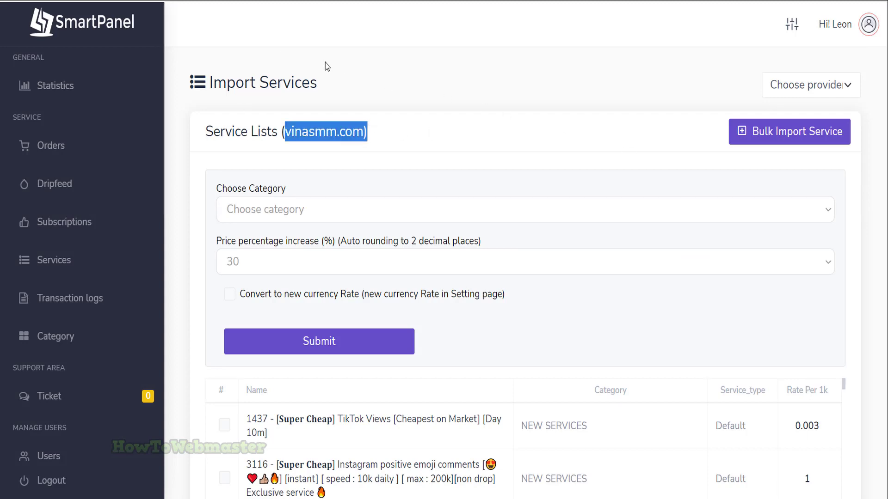
pyautogui.scroll(-3, 585, 146)
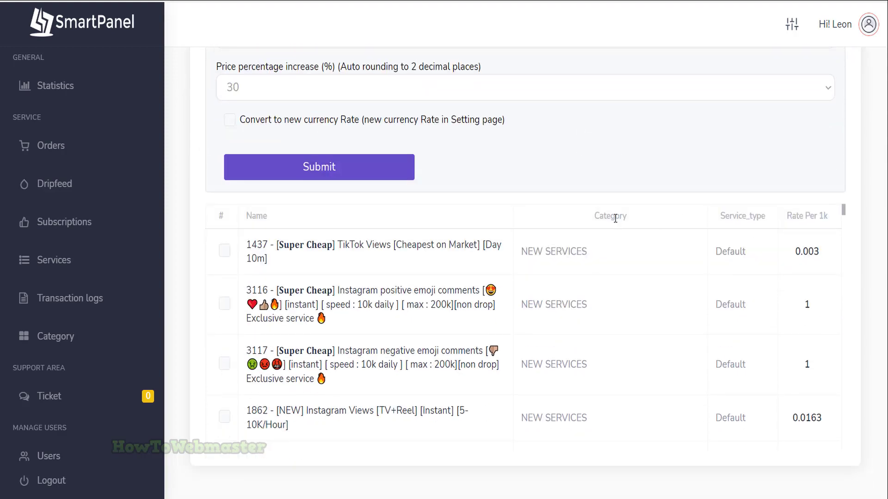
pyautogui.scroll(-3, 625, 225)
pyautogui.scroll(-5, 625, 224)
pyautogui.scroll(-5, 726, 248)
pyautogui.scroll(-5, 798, 228)
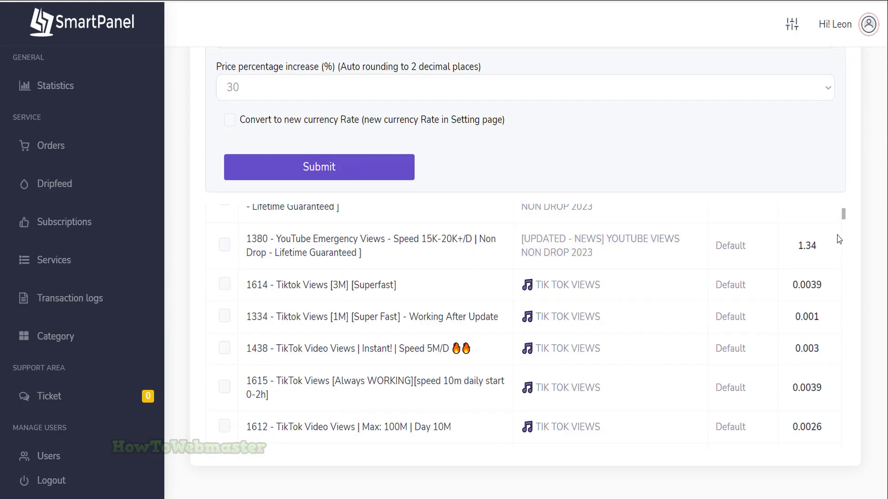
pyautogui.moveTo(845, 220)
pyautogui.mouseDown()
pyautogui.moveTo(846, 387)
pyautogui.moveTo(847, 210)
pyautogui.mouseUp()
pyautogui.scroll(2, 683, 143)
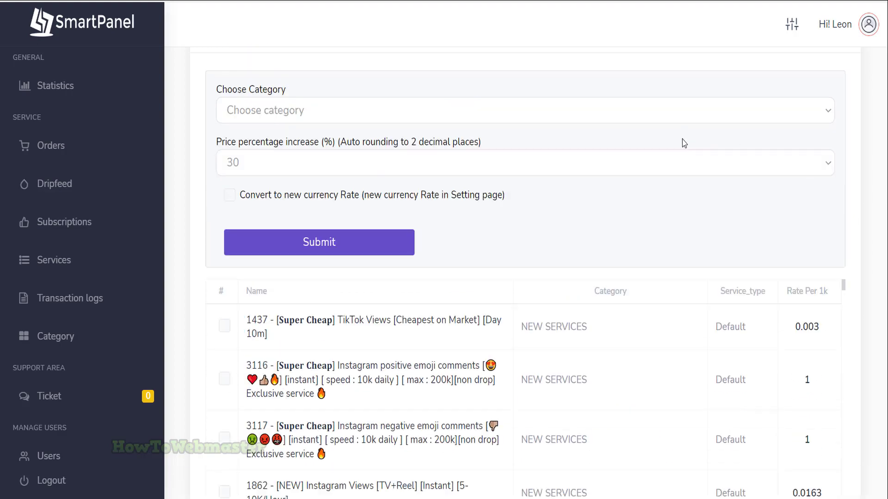
pyautogui.scroll(2, 680, 144)
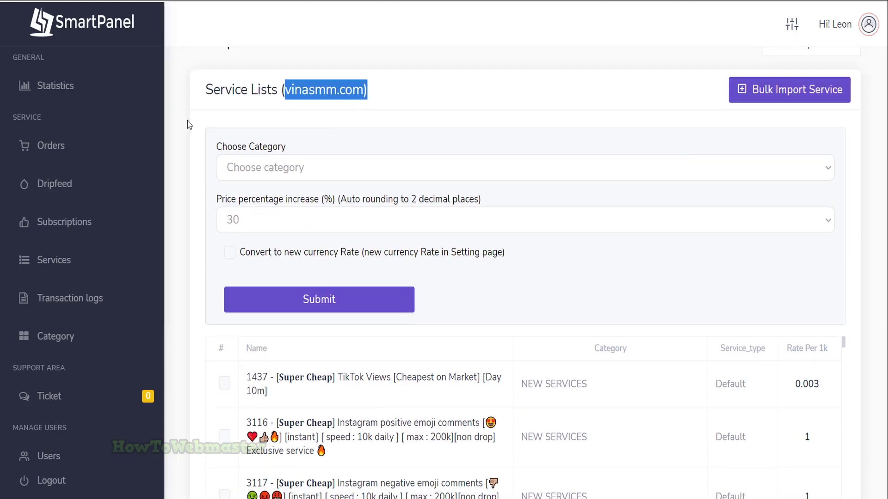
pyautogui.scroll(-2, 535, 225)
pyautogui.scroll(-1, 417, 278)
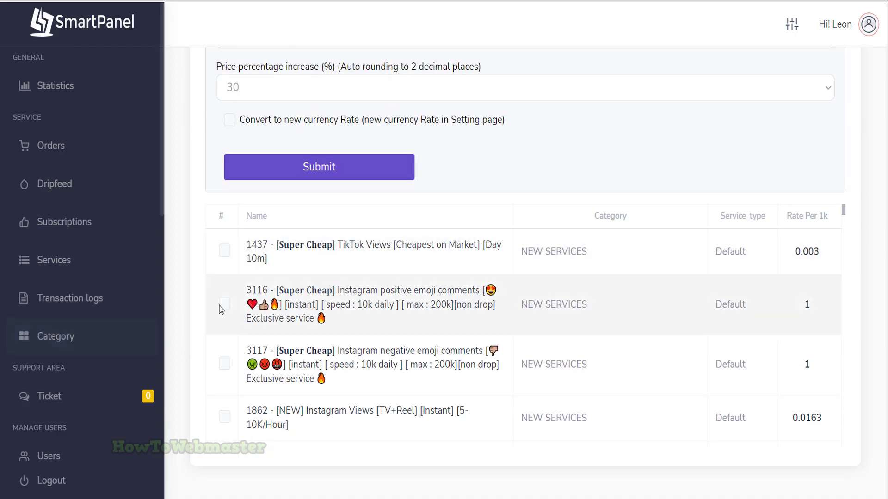
pyautogui.click(223, 364)
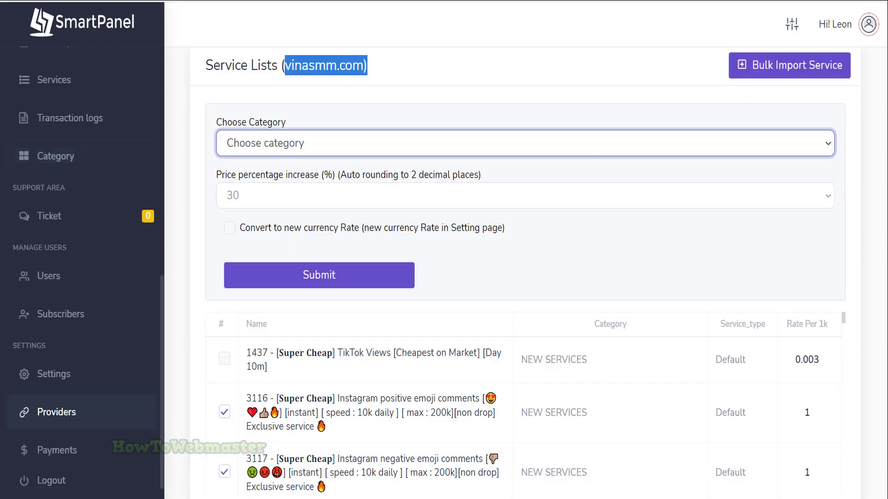
# Step: Bulk import the ticked services with no limit and an 80% price increase
pyautogui.click(783, 67)
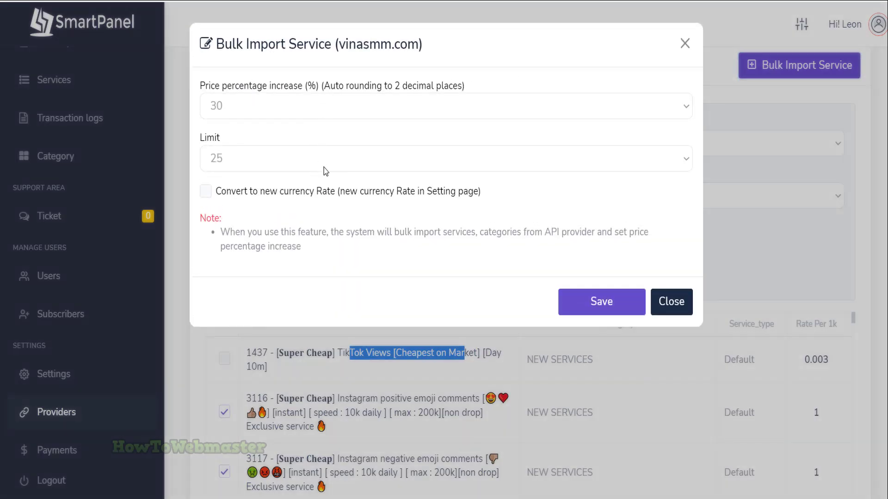
pyautogui.click(325, 158)
pyautogui.scroll(-5, 449, 222)
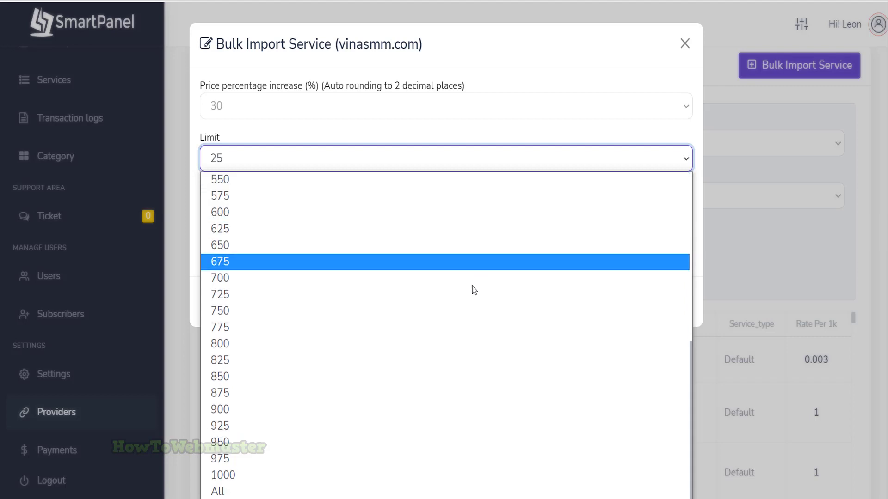
pyautogui.click(259, 492)
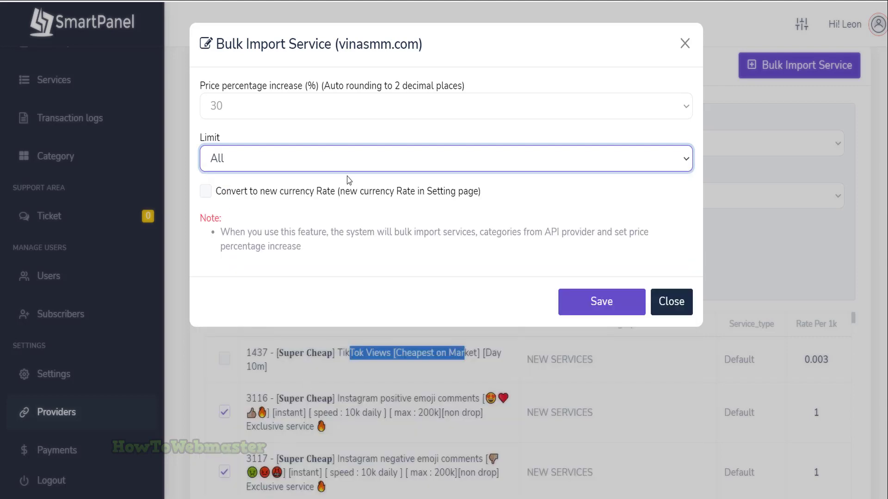
pyautogui.click(394, 107)
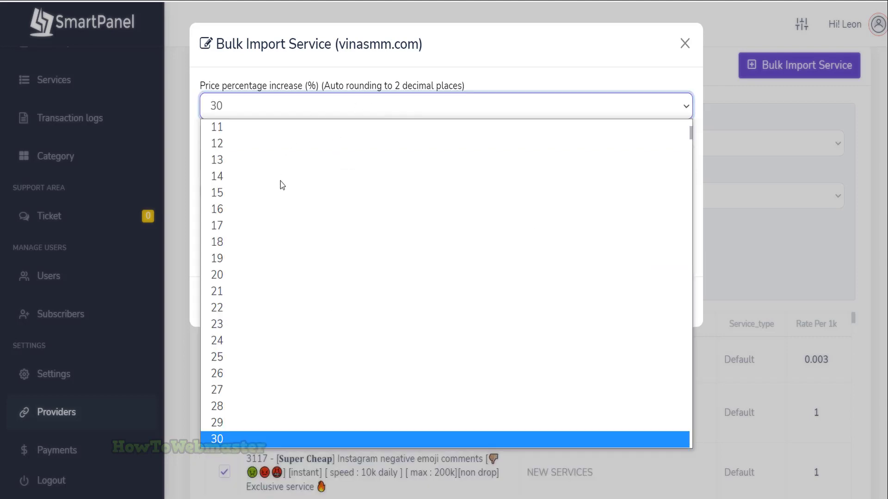
pyautogui.scroll(-5, 281, 208)
pyautogui.scroll(-5, 265, 297)
pyautogui.press('Escape')
pyautogui.click(436, 110)
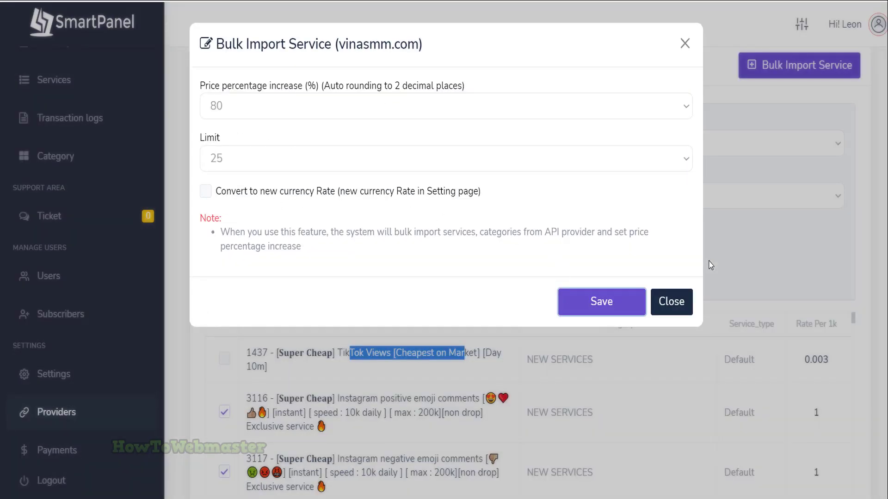
pyautogui.click(582, 301)
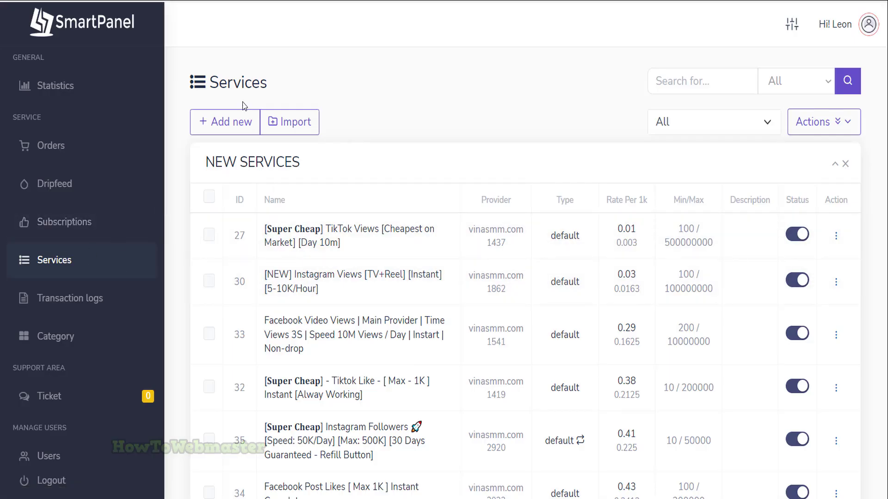
pyautogui.scroll(-4, 460, 92)
pyautogui.scroll(-5, 444, 104)
pyautogui.scroll(-5, 417, 111)
pyautogui.scroll(-3, 412, 208)
pyautogui.scroll(-4, 365, 179)
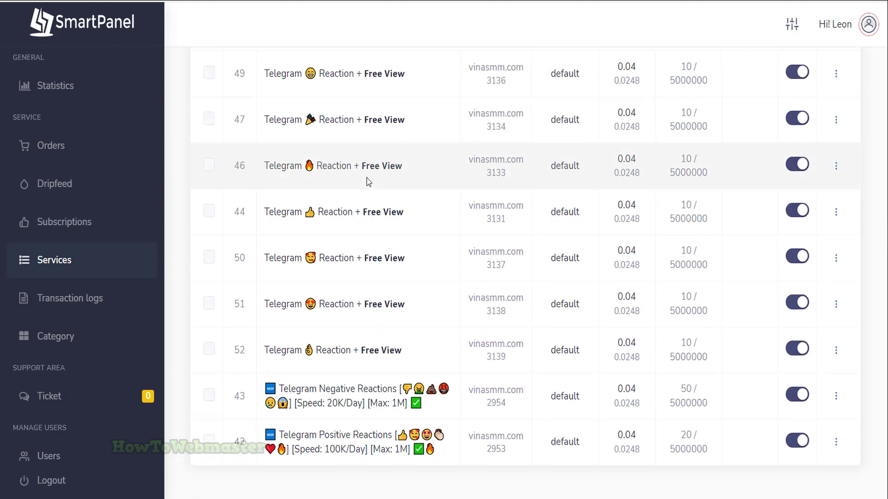
pyautogui.scroll(5, 347, 174)
pyautogui.scroll(4, 312, 160)
pyautogui.scroll(4, 255, 141)
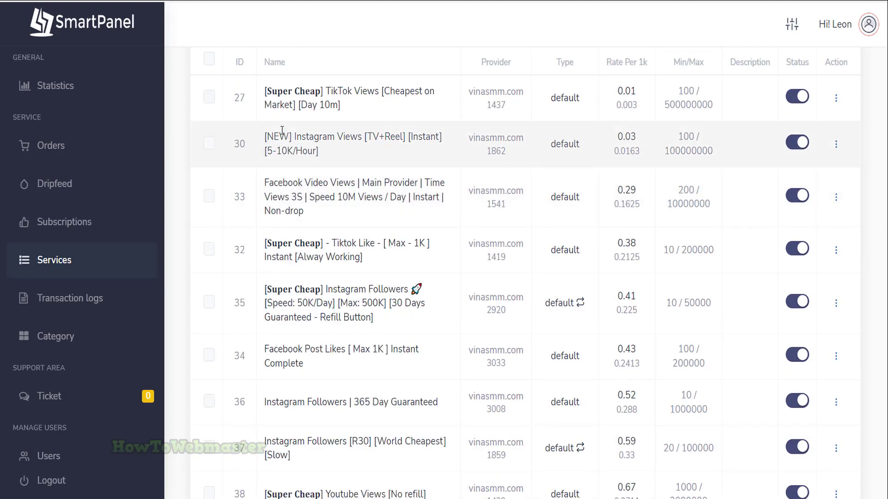
# Step: Create the active category 'tiktok views' with sort order 1 and save it
pyautogui.click(56, 336)
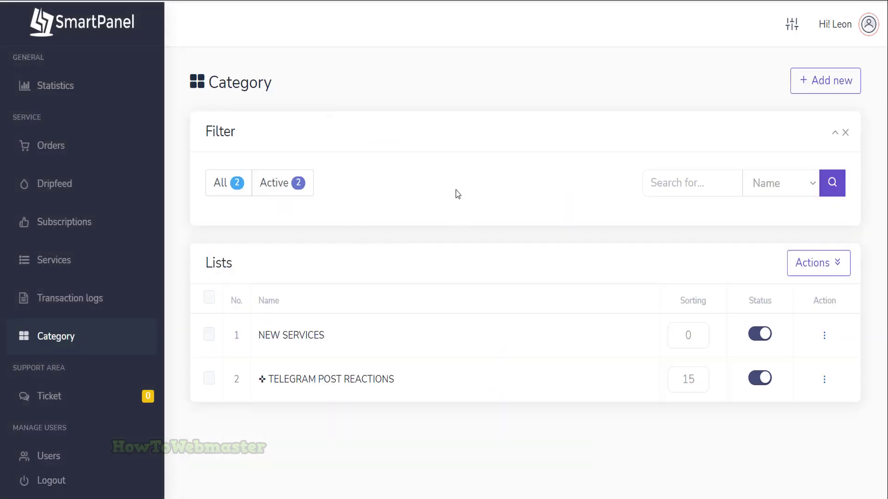
pyautogui.tripleClick(338, 335)
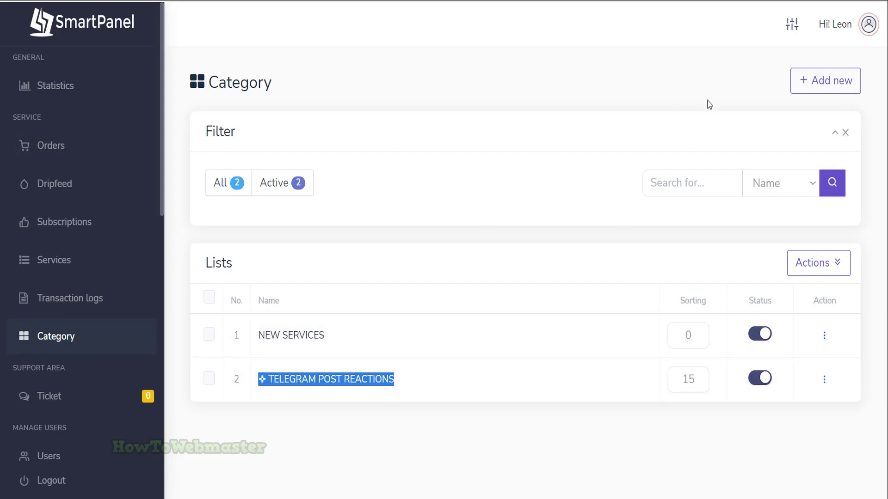
pyautogui.click(822, 82)
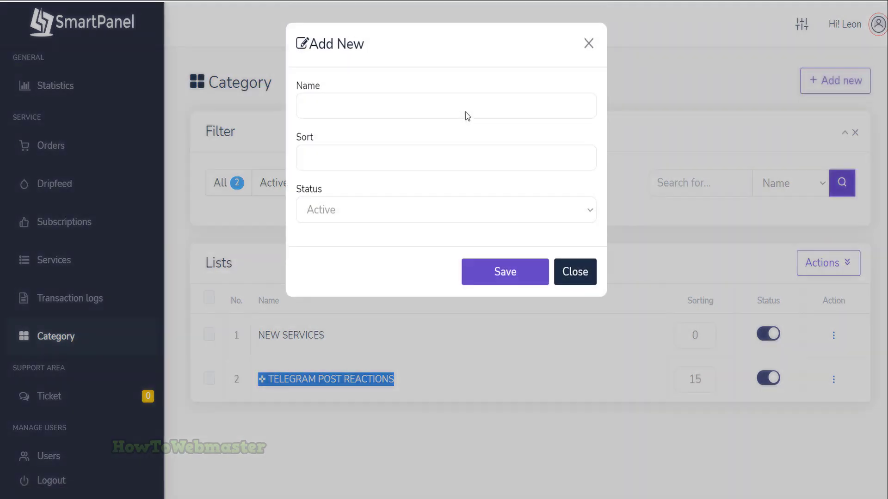
pyautogui.click(444, 158)
pyautogui.write('tiktok views')
pyautogui.tripleClick(302, 106)
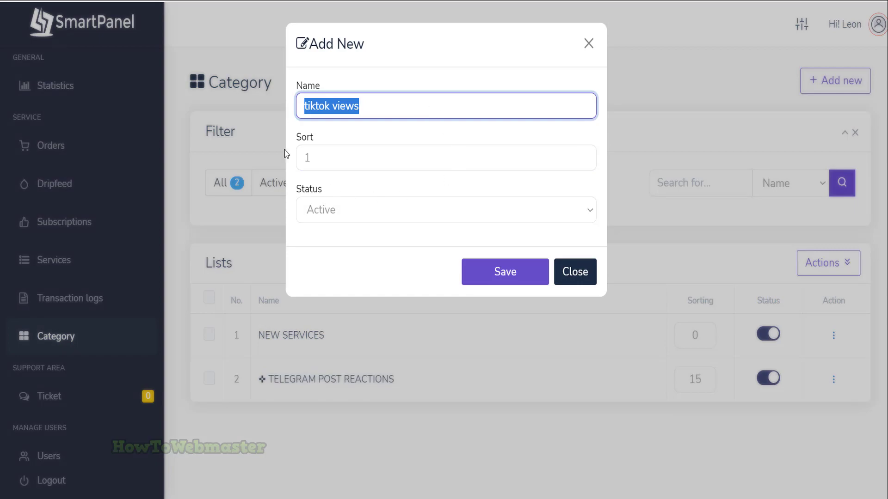
pyautogui.click(500, 276)
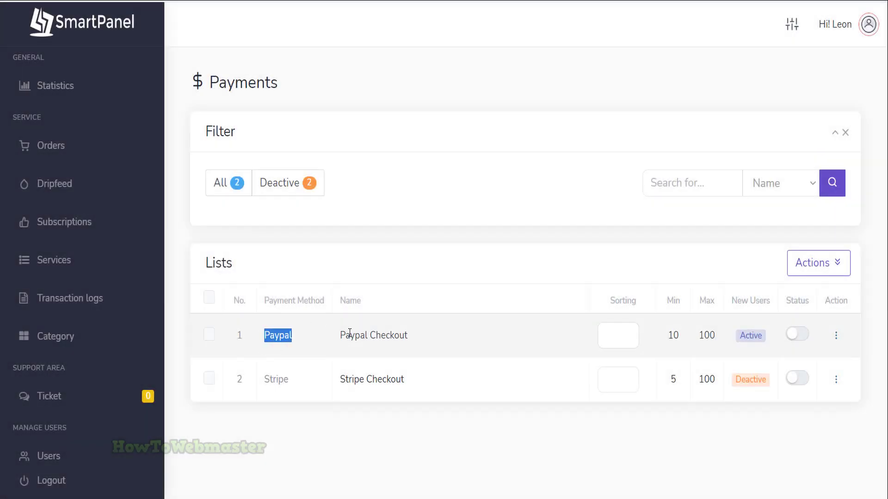
# Step: Browse the store of add-on payment gateway modules priced at $19 each
pyautogui.moveTo(350, 335); pyautogui.dragTo(350, 336)
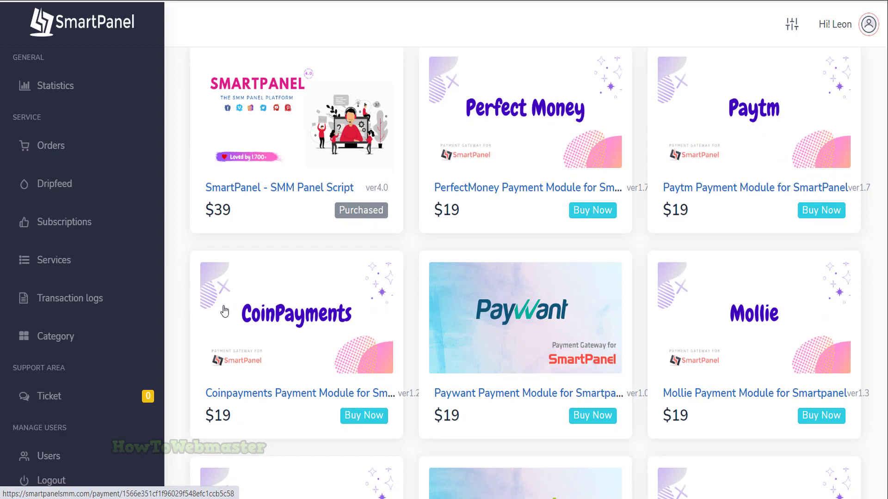
pyautogui.scroll(-3, 225, 312)
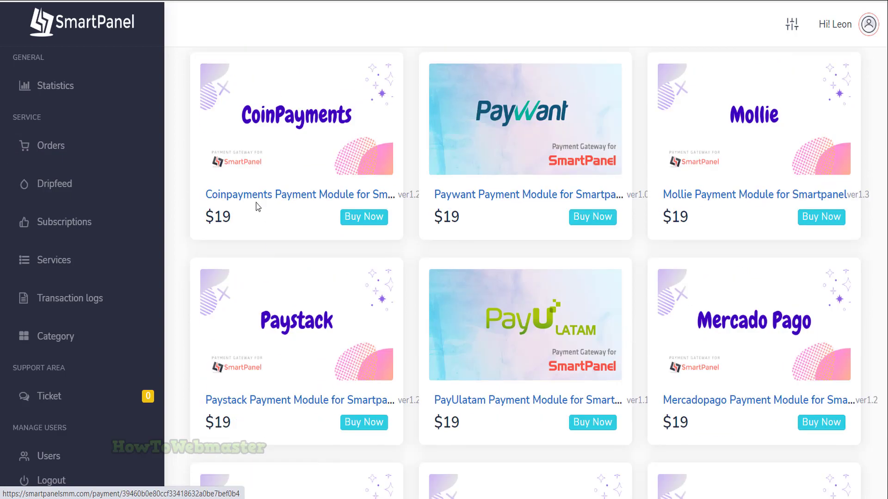
pyautogui.scroll(-3, 347, 299)
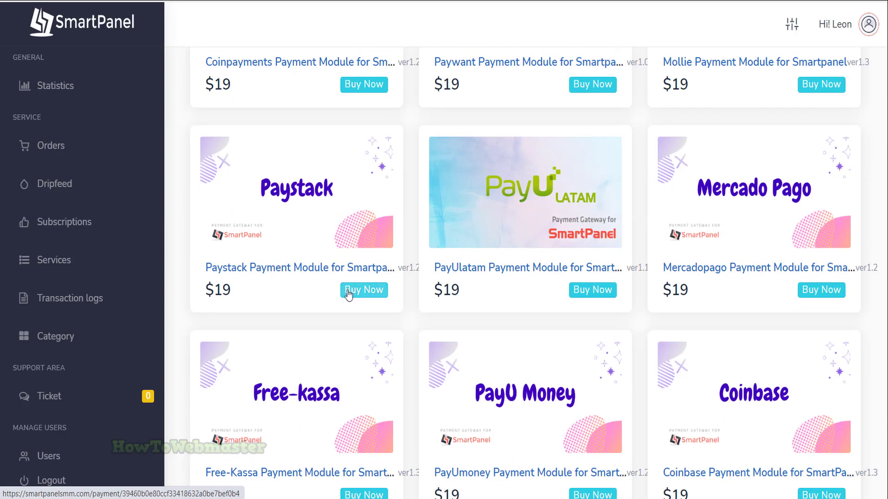
pyautogui.scroll(-3, 347, 299)
pyautogui.scroll(-3, 347, 298)
pyautogui.scroll(-3, 350, 303)
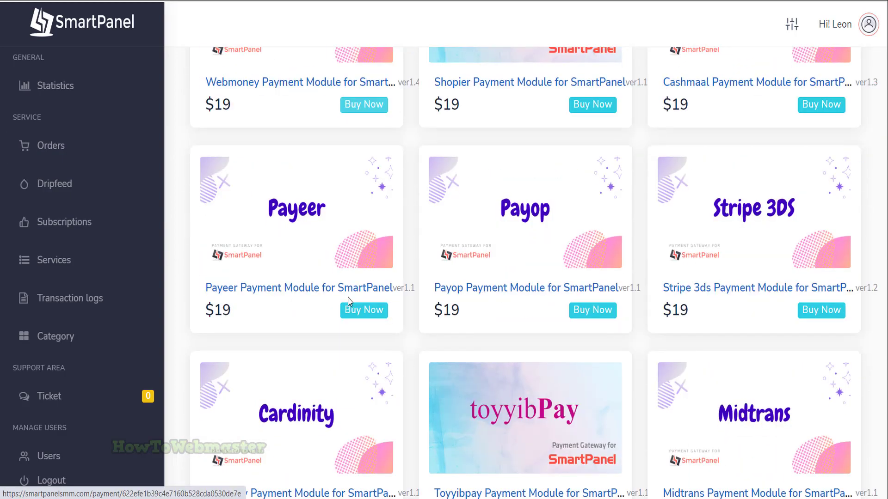
pyautogui.scroll(-3, 349, 303)
pyautogui.scroll(3, 350, 302)
pyautogui.scroll(3, 350, 301)
pyautogui.scroll(2, 347, 298)
pyautogui.scroll(2, 210, 285)
pyautogui.scroll(1, 210, 284)
pyautogui.scroll(-2, 210, 285)
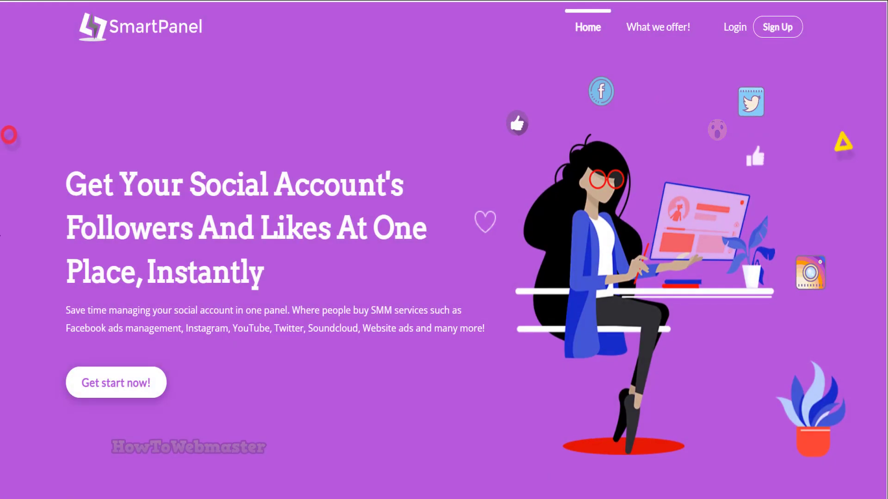
pyautogui.scroll(-3, 368, 158)
pyautogui.scroll(-3, 367, 158)
pyautogui.scroll(-3, 416, 160)
pyautogui.scroll(-2, 469, 165)
pyautogui.scroll(-5, 591, 178)
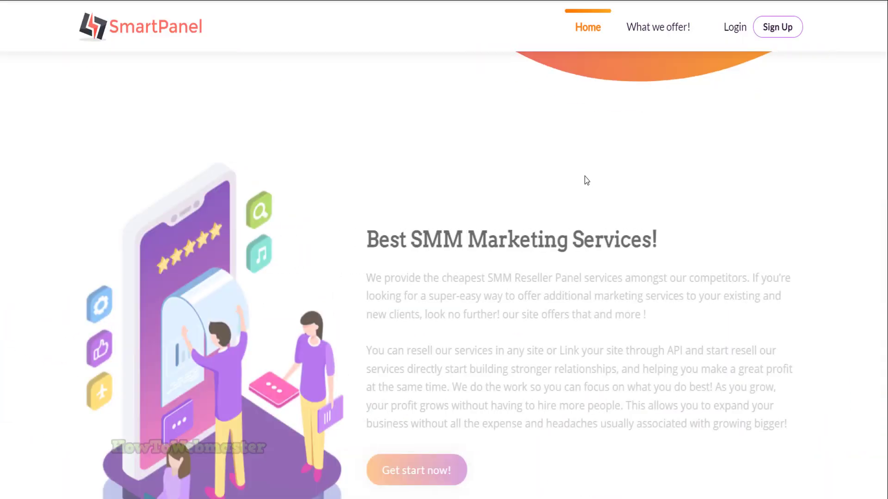
pyautogui.scroll(-3, 590, 179)
pyautogui.scroll(-4, 585, 182)
pyautogui.scroll(-4, 584, 182)
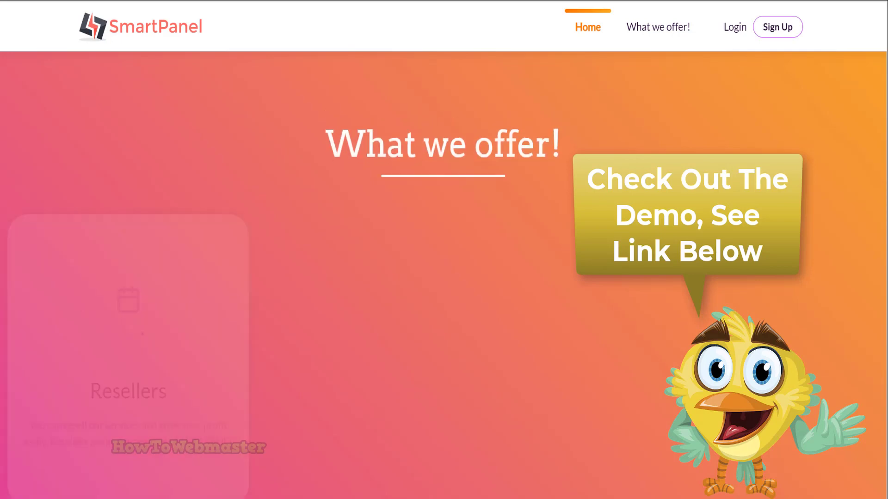
pyautogui.scroll(-4, 568, 192)
pyautogui.scroll(-4, 568, 192)
pyautogui.scroll(-3, 569, 192)
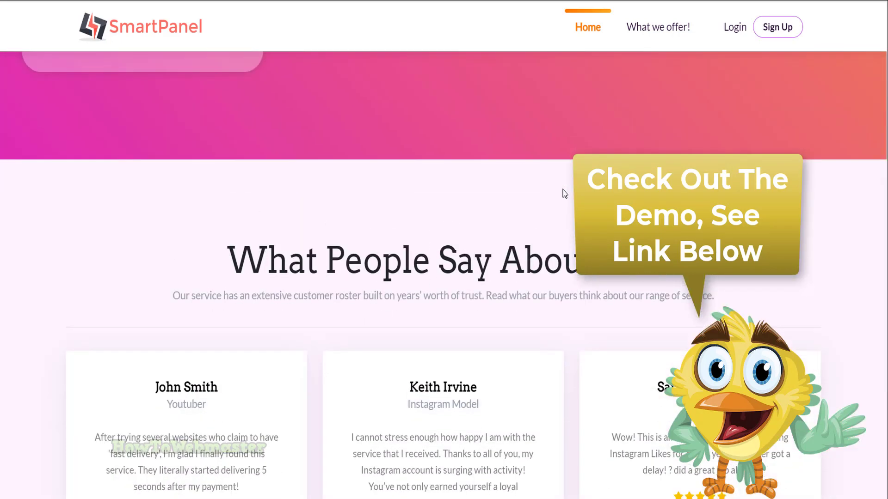
pyautogui.scroll(-4, 565, 192)
pyautogui.scroll(-5, 563, 192)
pyautogui.scroll(6, 563, 193)
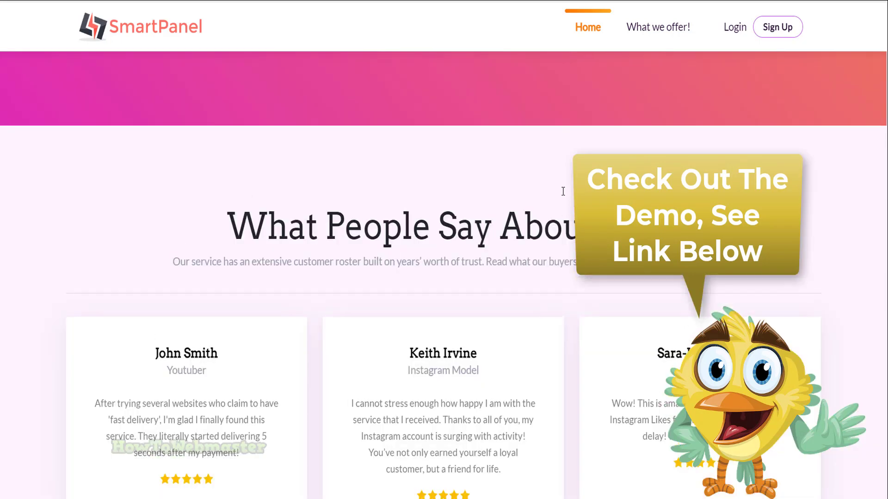
pyautogui.scroll(6, 564, 193)
pyautogui.scroll(3, 564, 192)
pyautogui.scroll(3, 564, 191)
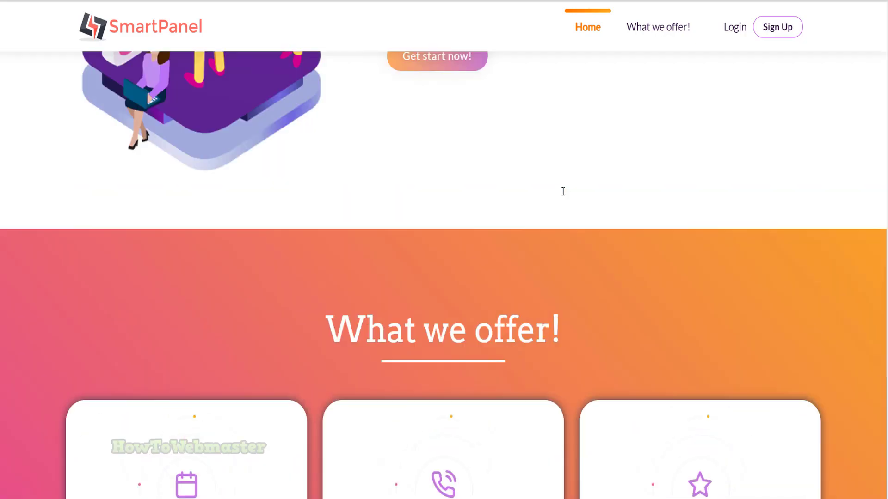
pyautogui.scroll(3, 563, 191)
pyautogui.scroll(4, 564, 192)
pyautogui.scroll(4, 564, 192)
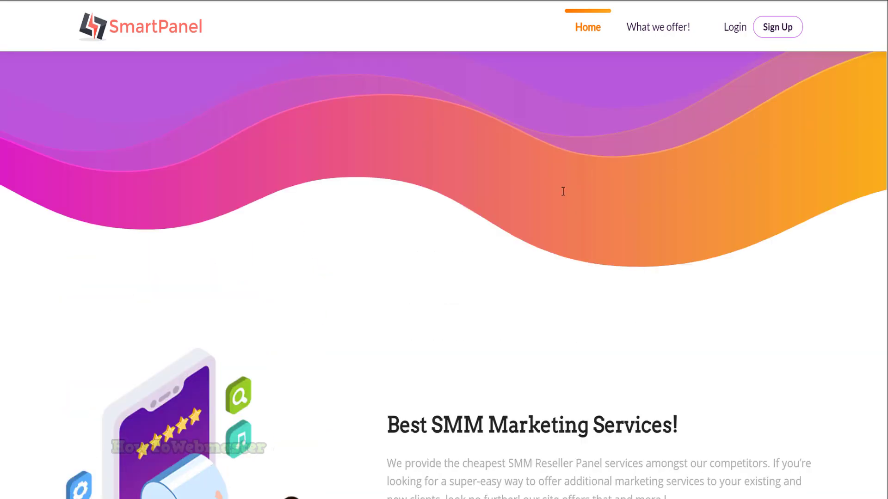
pyautogui.scroll(2, 563, 191)
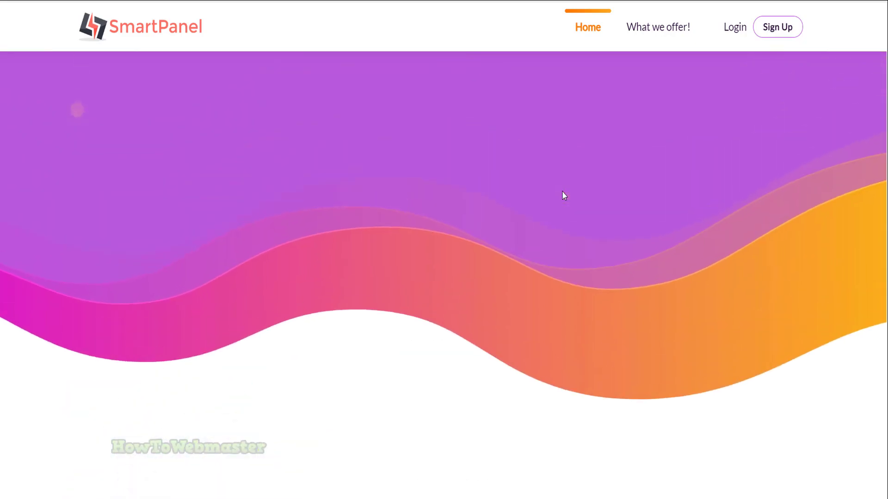